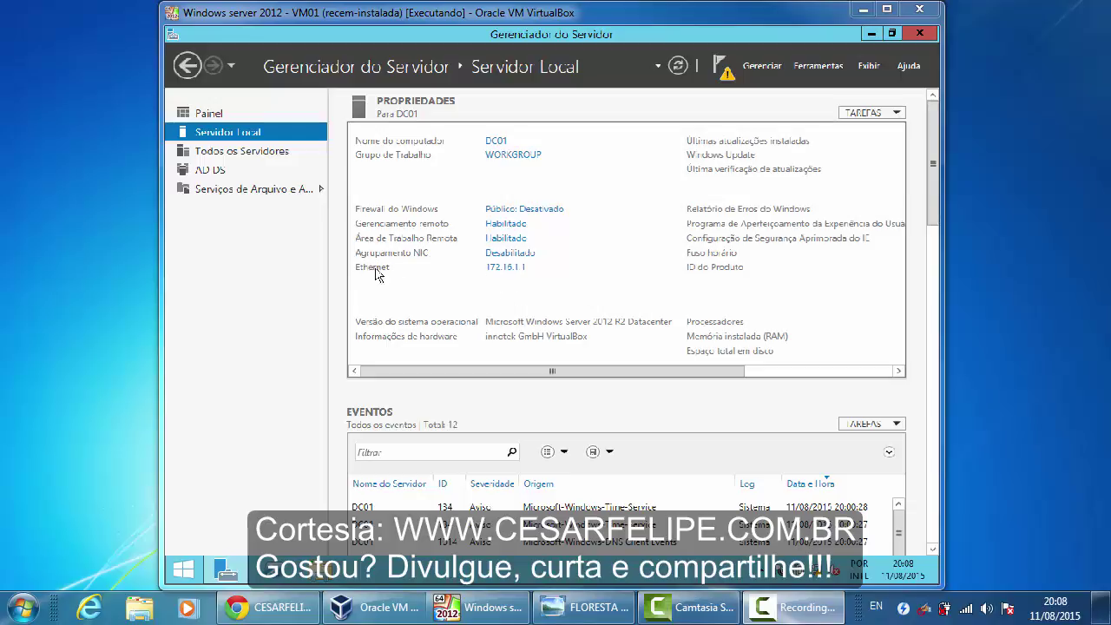
Open the Ethernet adapter's TCP/IPv4 properties, showing static IP 172.16.1.1, gateway 172.16.1.254, DNS 127.0.0.1
click(500, 268)
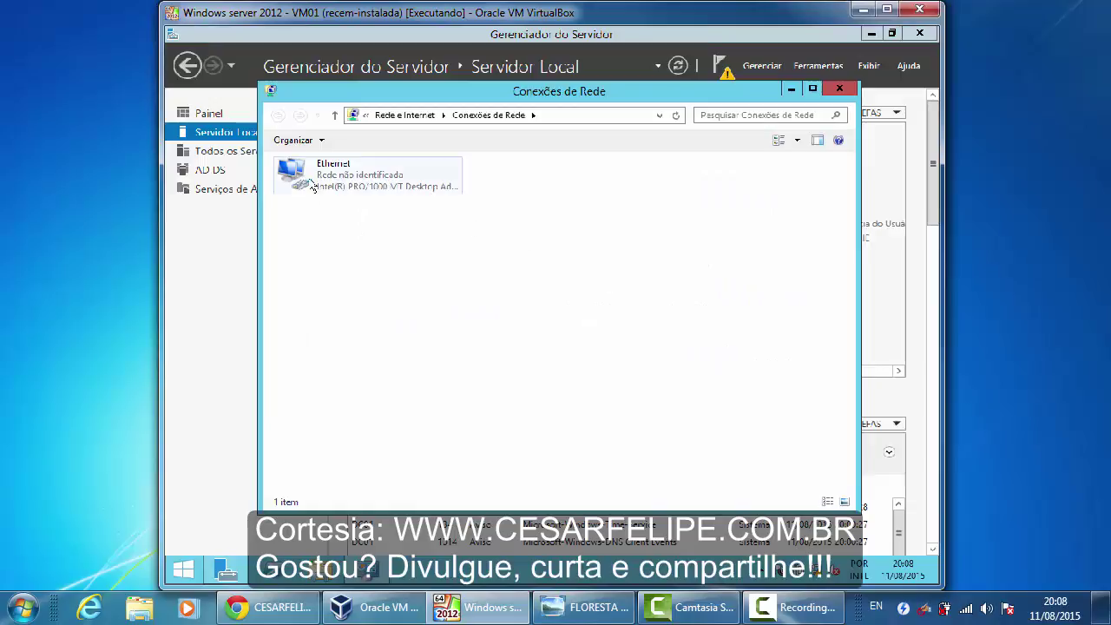
right_click(310, 178)
click(361, 308)
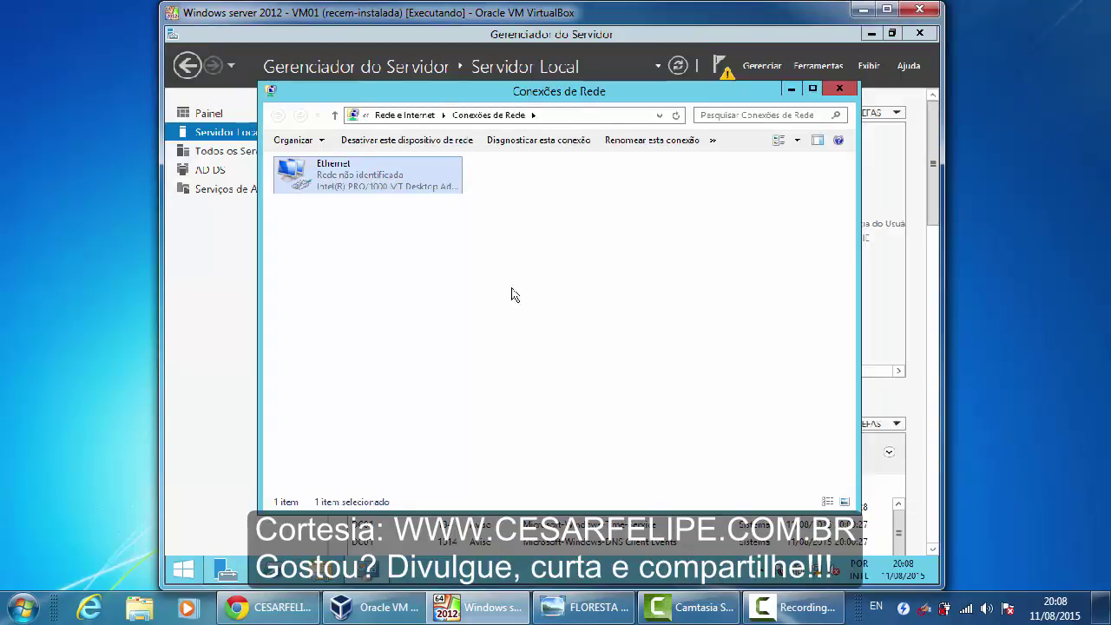
scroll(528, 303, down, 2)
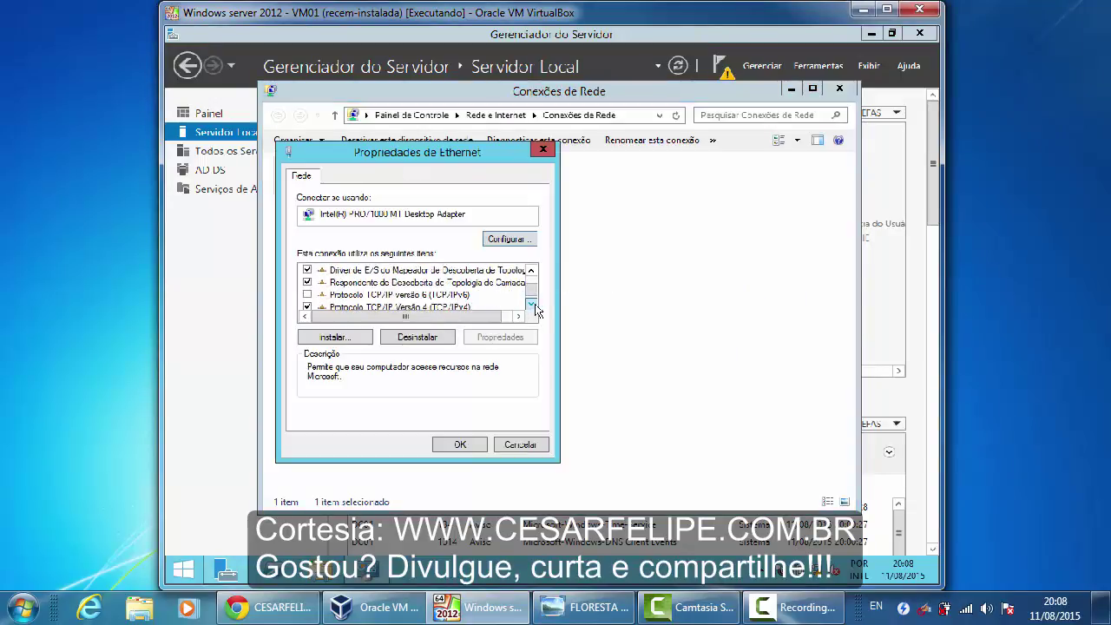
double_click(414, 301)
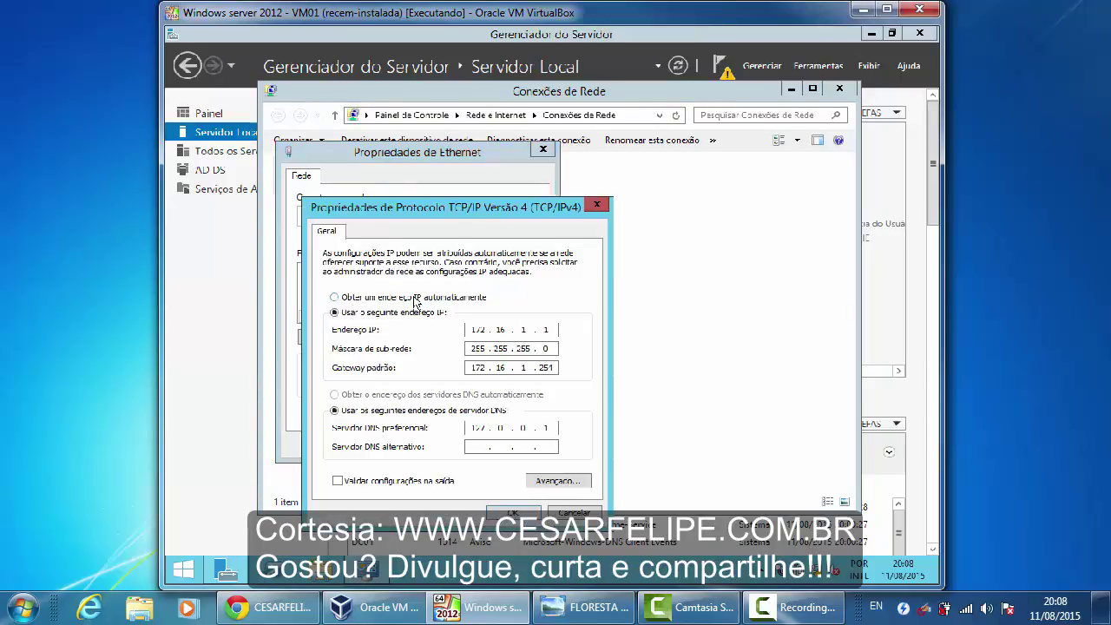
drag(488, 216, 609, 156)
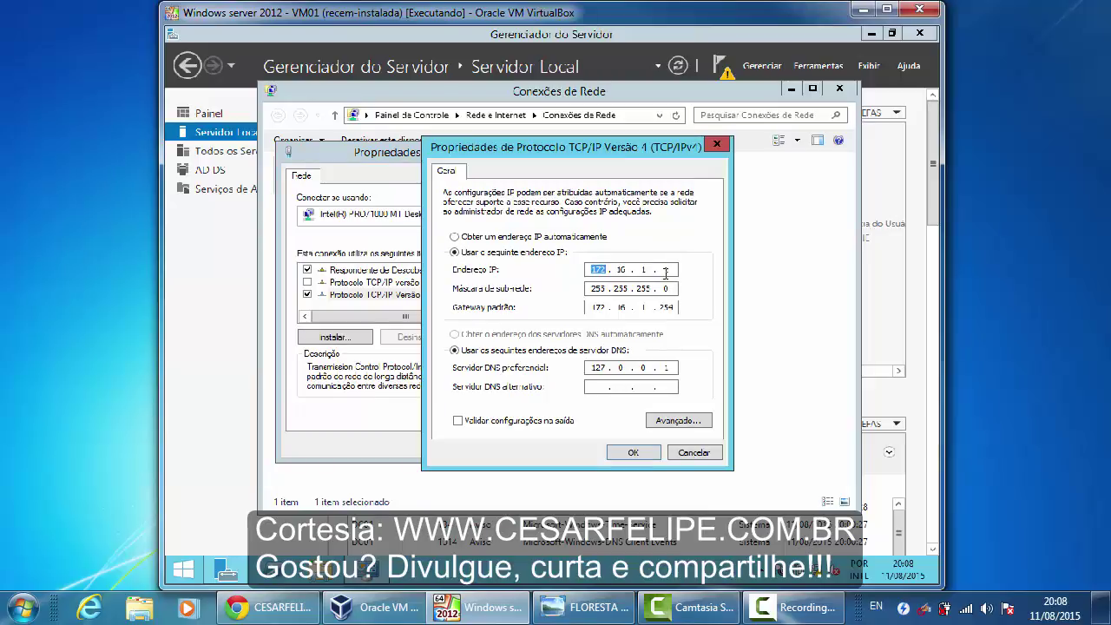
Inspect the 172.16.1.1 IPv4 settings, then cancel the TCP/IPv4 dialog without saving
click(620, 270)
drag(608, 148, 581, 129)
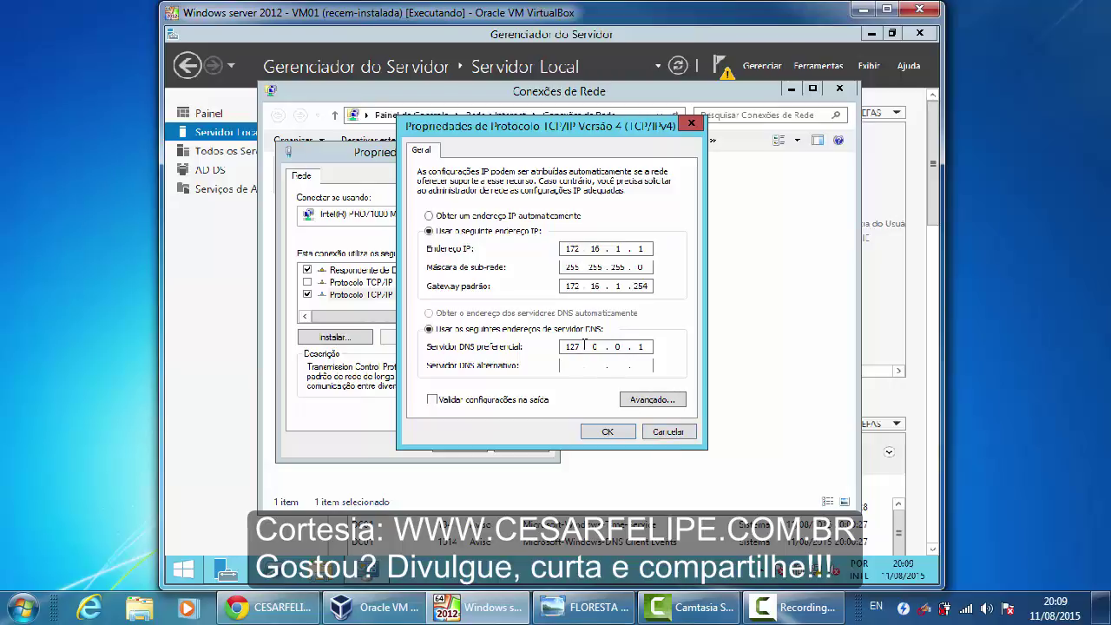
click(665, 433)
Cancel Ethernet properties, close Conexões de Rede, and show Server Manager's pending notifications
click(522, 447)
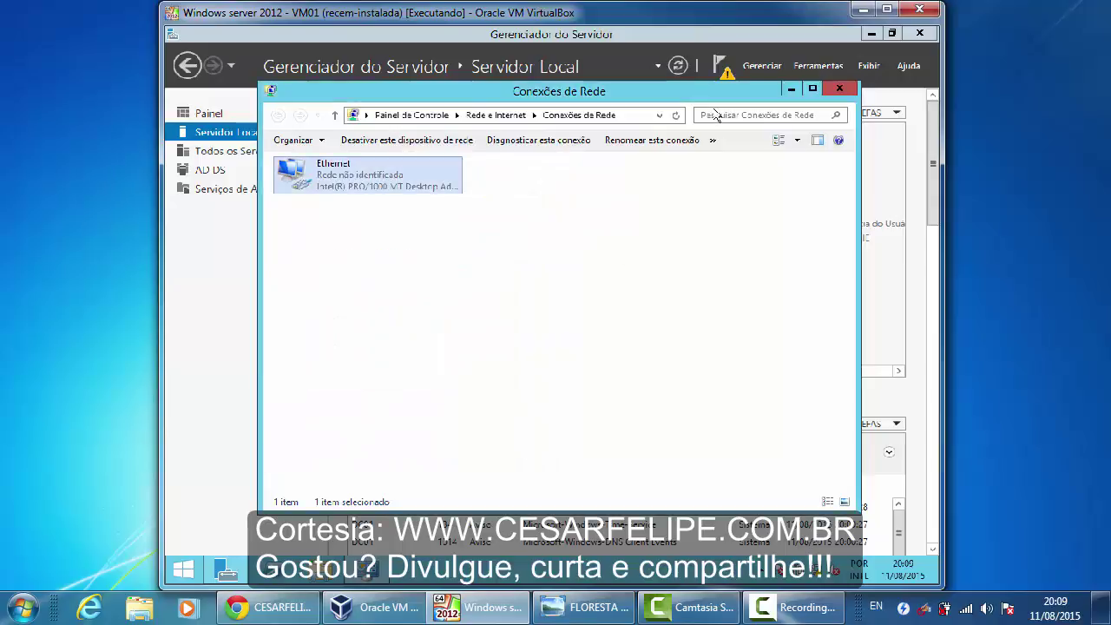
click(838, 88)
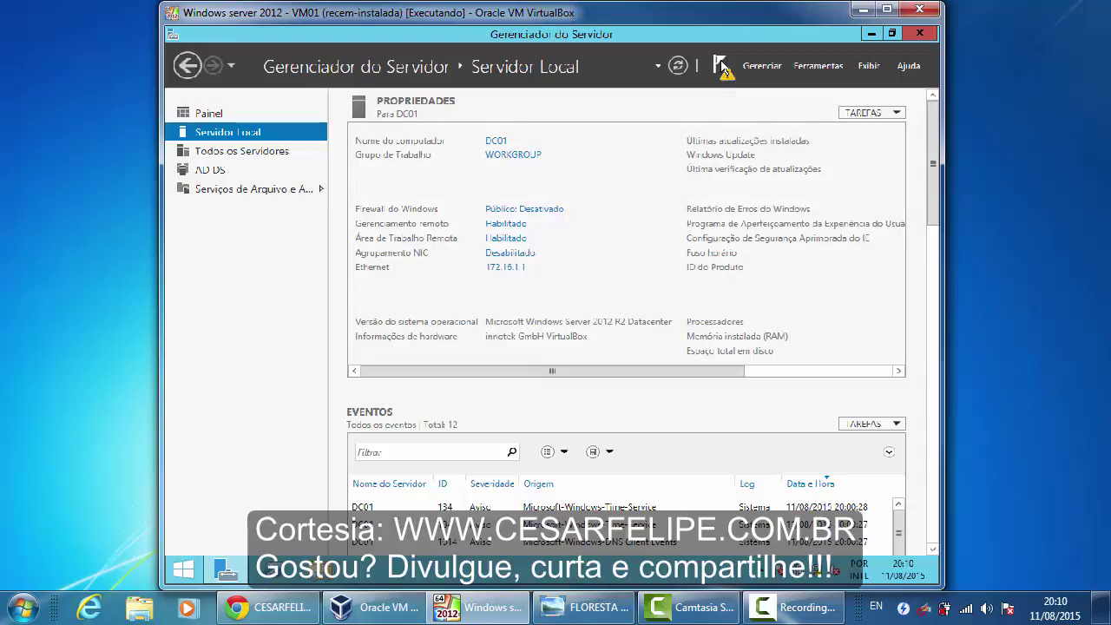
click(722, 66)
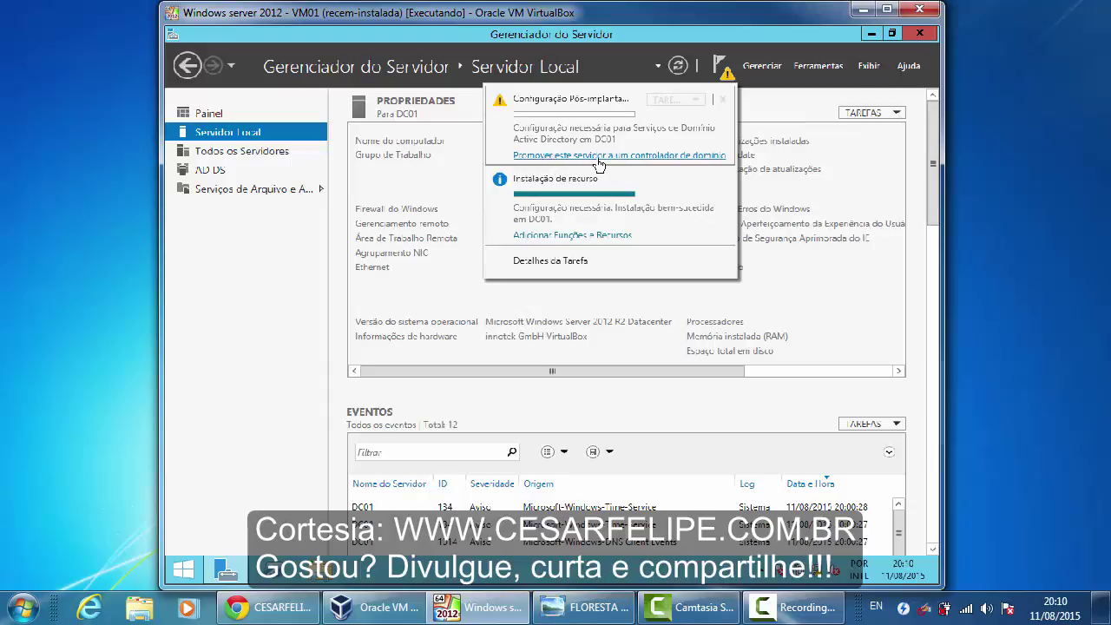
Launch 'Promover este servidor a um controlador de domínio' and select 'Adicionar uma nova floresta'
click(597, 157)
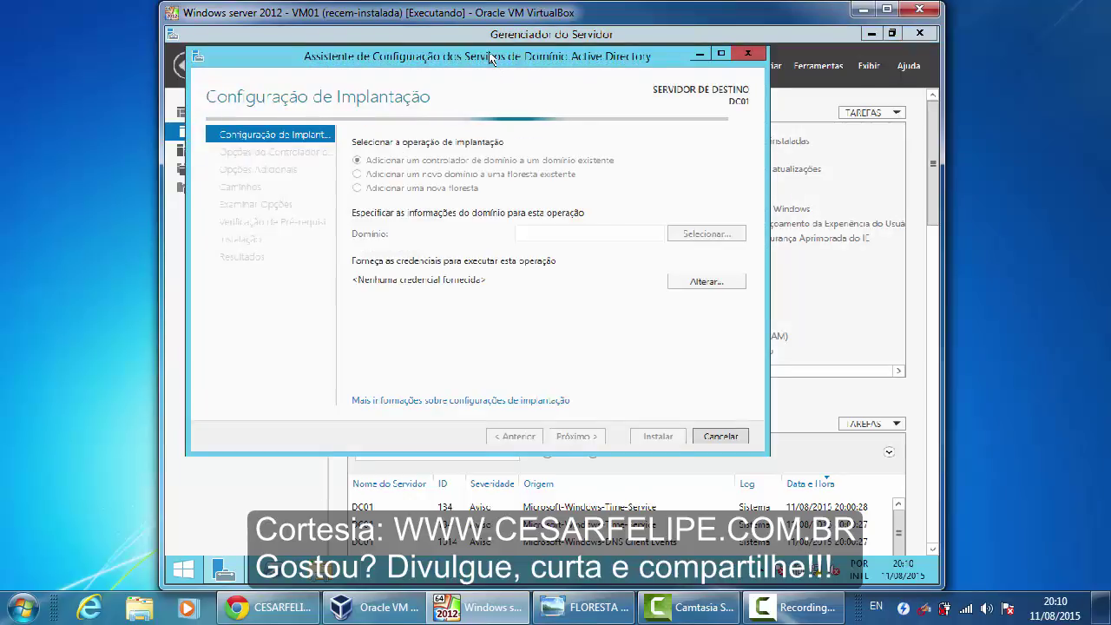
drag(492, 59, 584, 111)
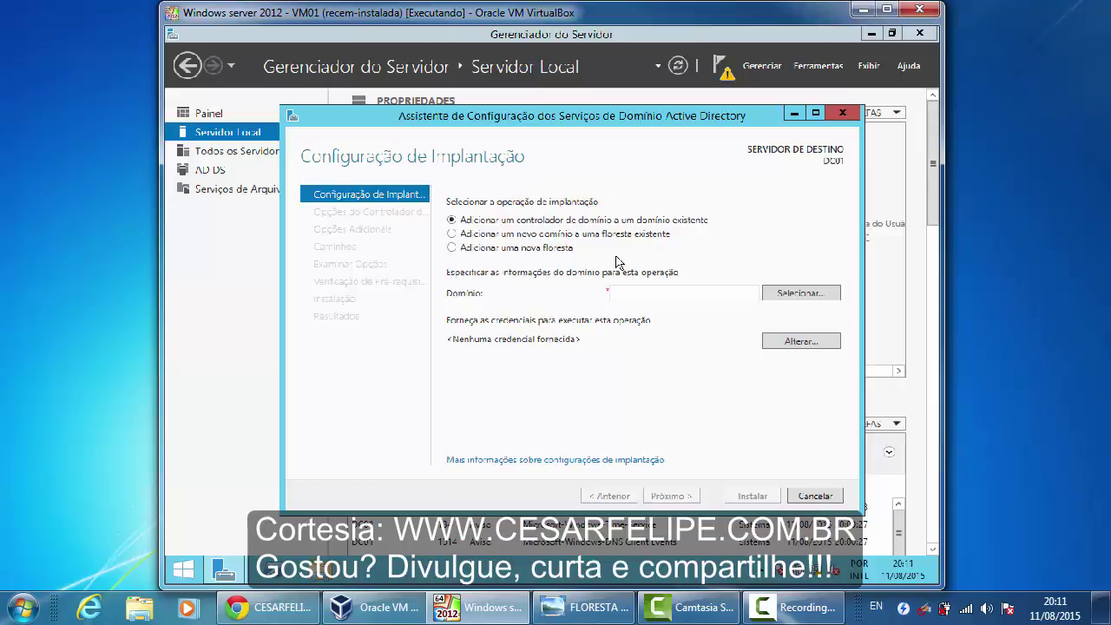
click(452, 248)
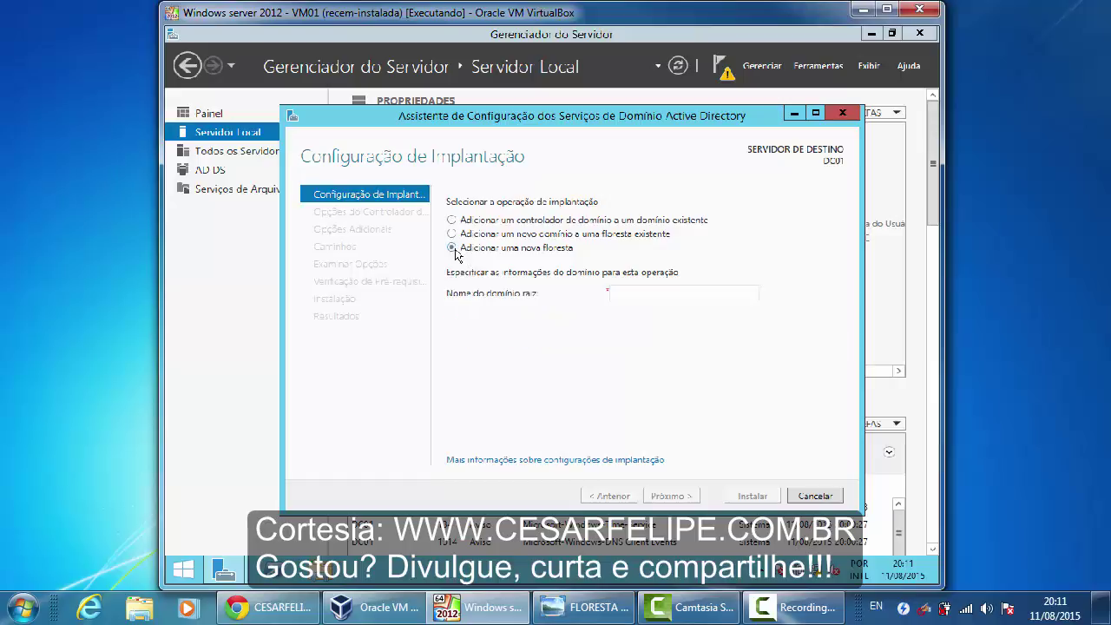
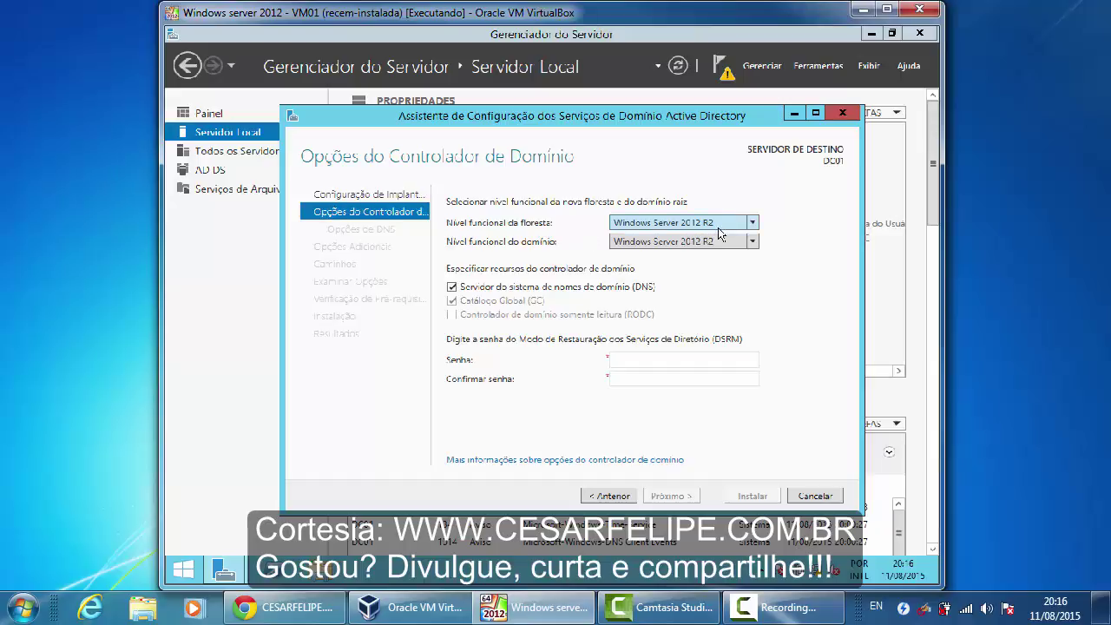
click(752, 224)
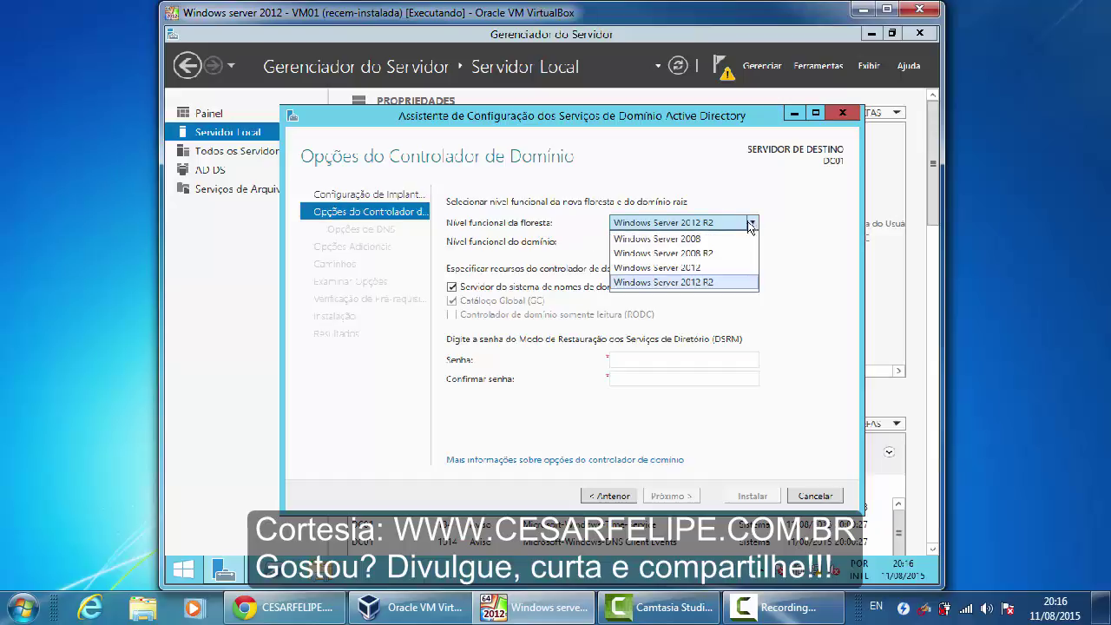
click(707, 255)
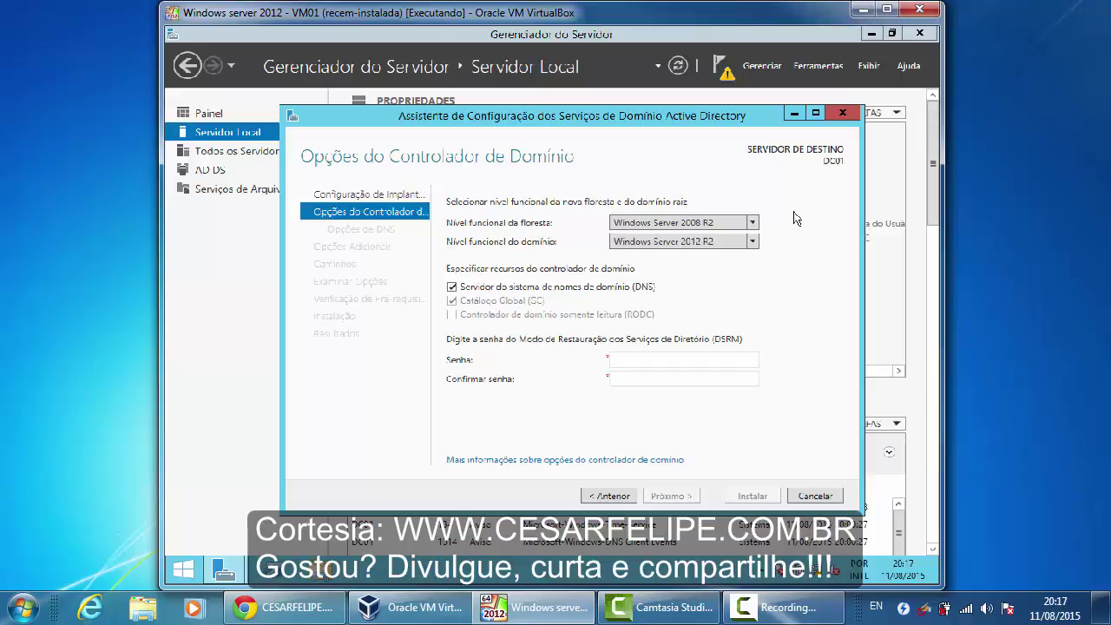
click(754, 225)
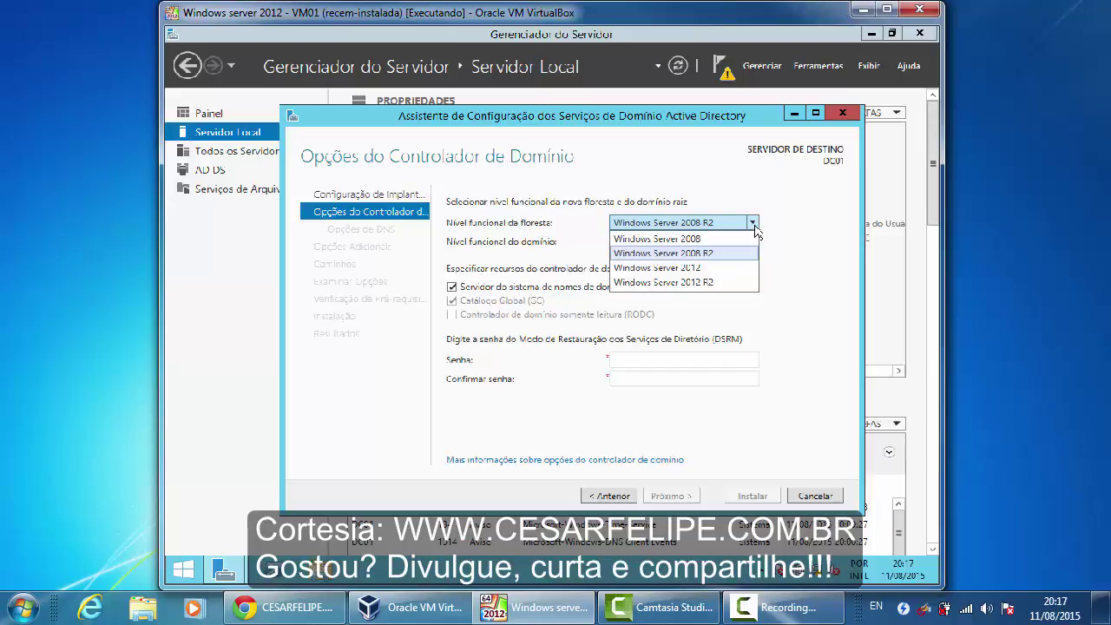
click(695, 283)
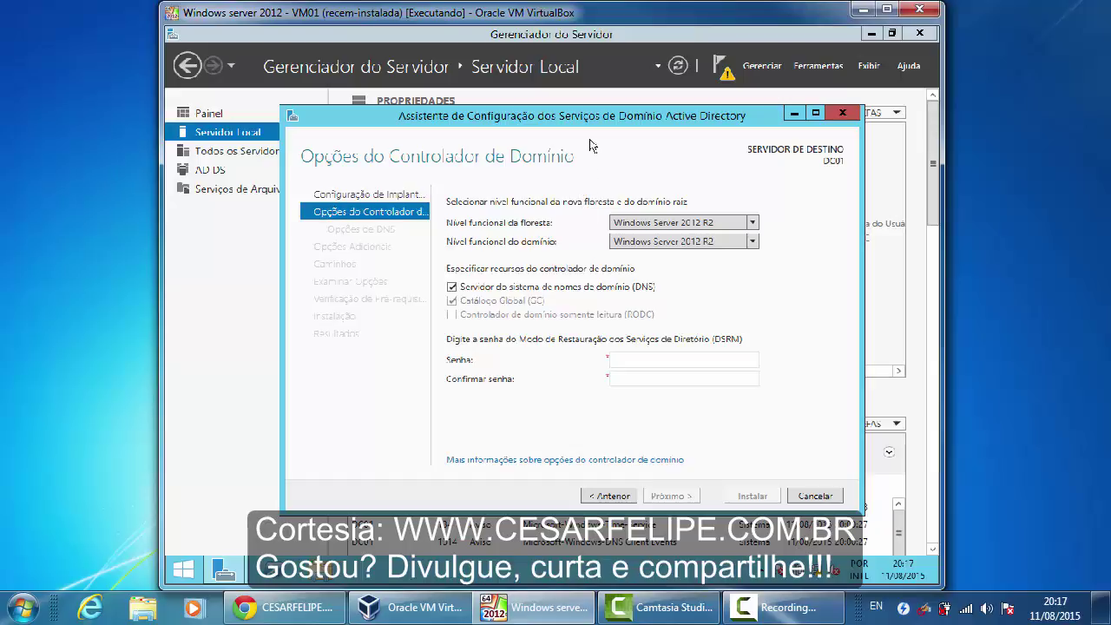
drag(587, 124, 586, 115)
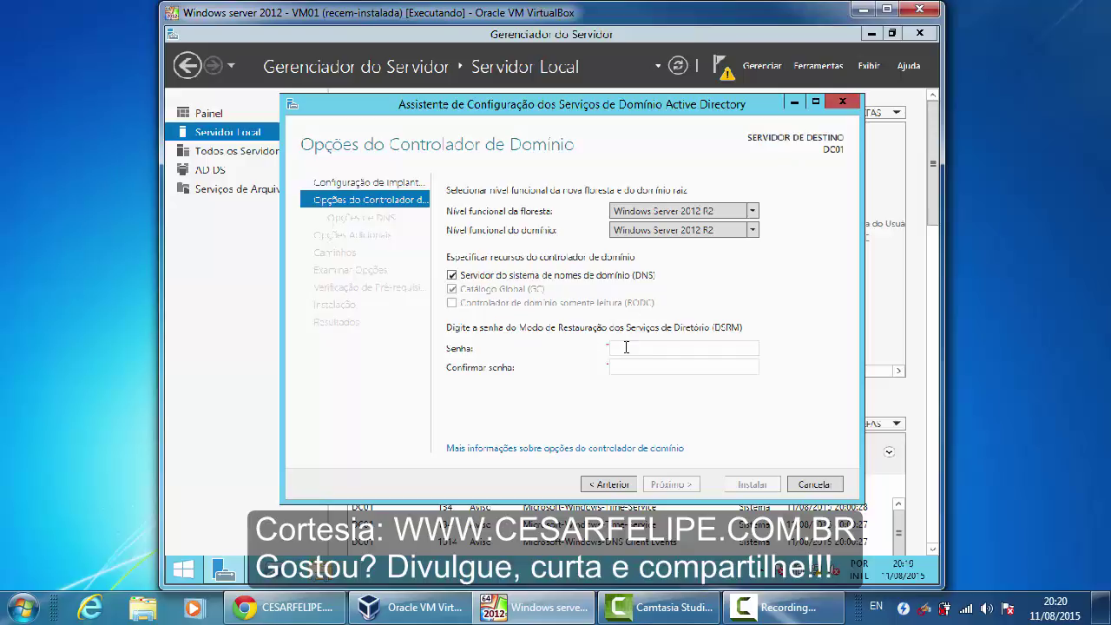
Put the cursor in the Senha field to begin entering the DSRM password
click(701, 347)
Enter the Directory Services Restore Mode password and its confirmation, then advance to DNS Options
text(Pssw0rd!)
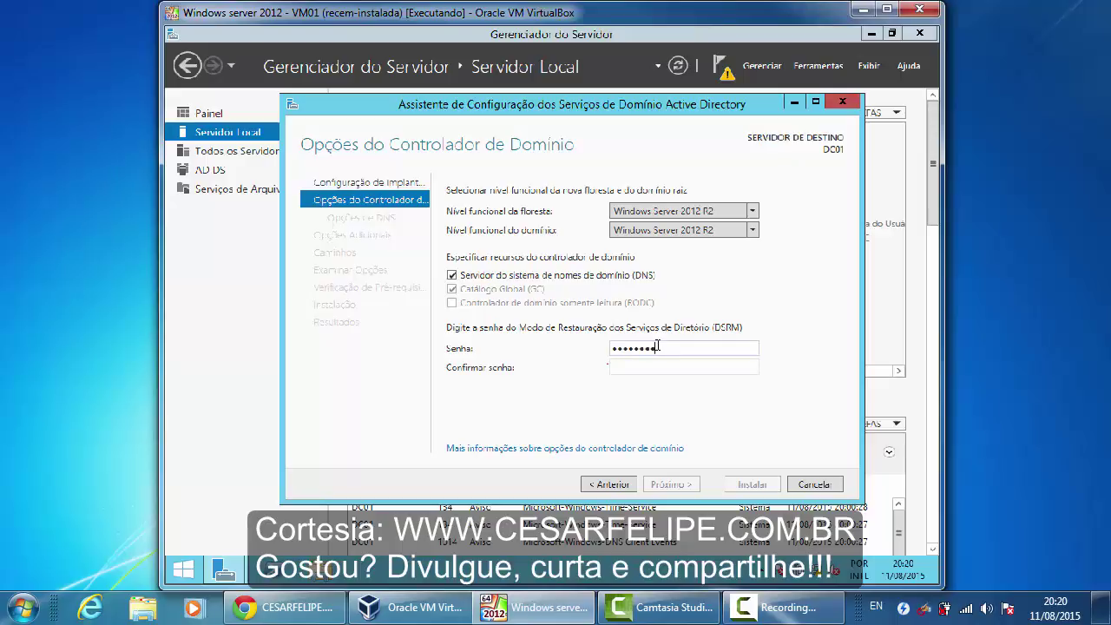
key(Tab)
text(P@ssw0rd!)
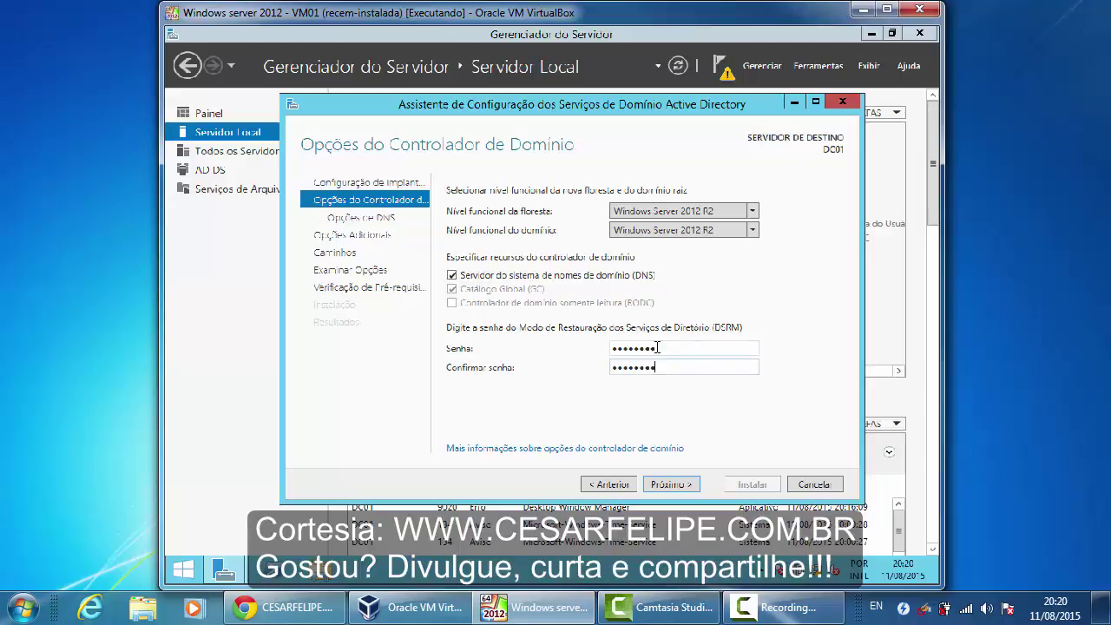
click(670, 484)
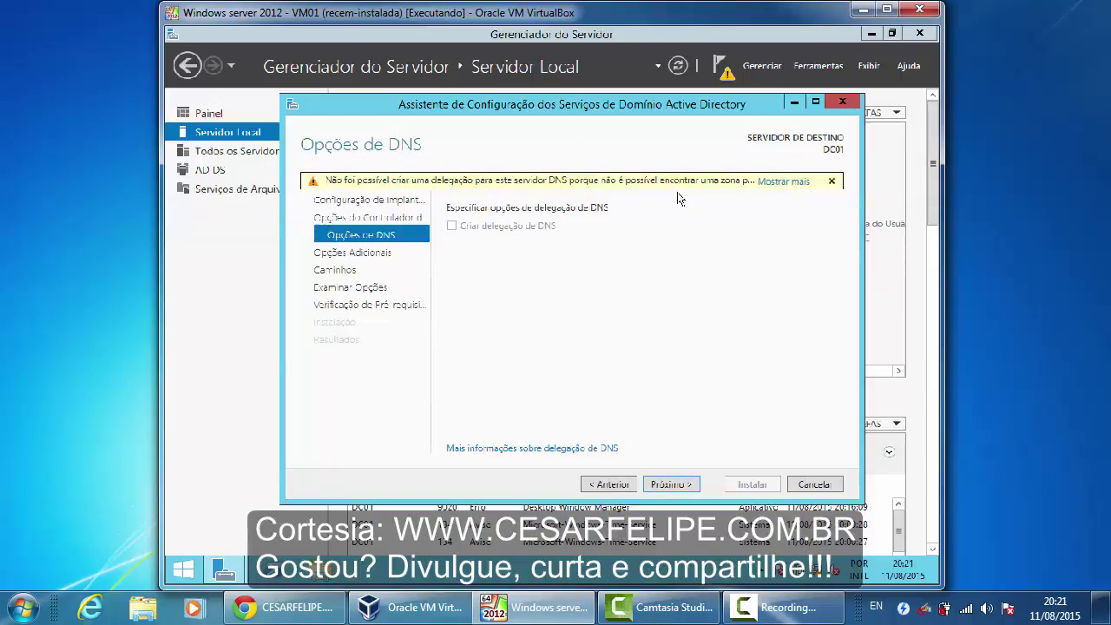
Read and dismiss the full DNS delegation warning, then advance to Additional Options
click(796, 183)
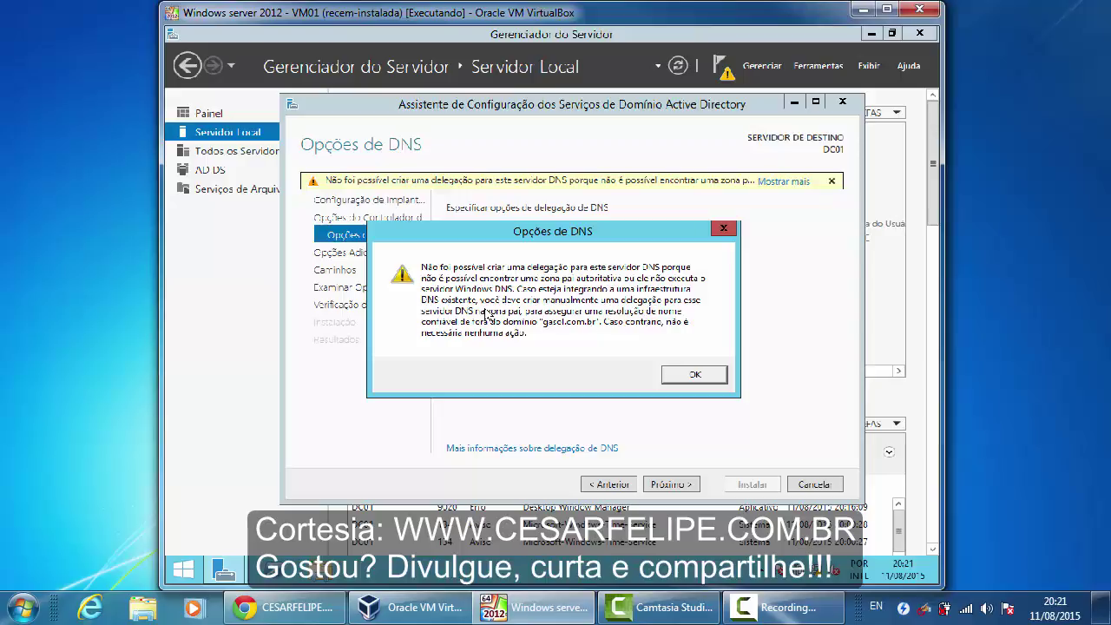
click(703, 376)
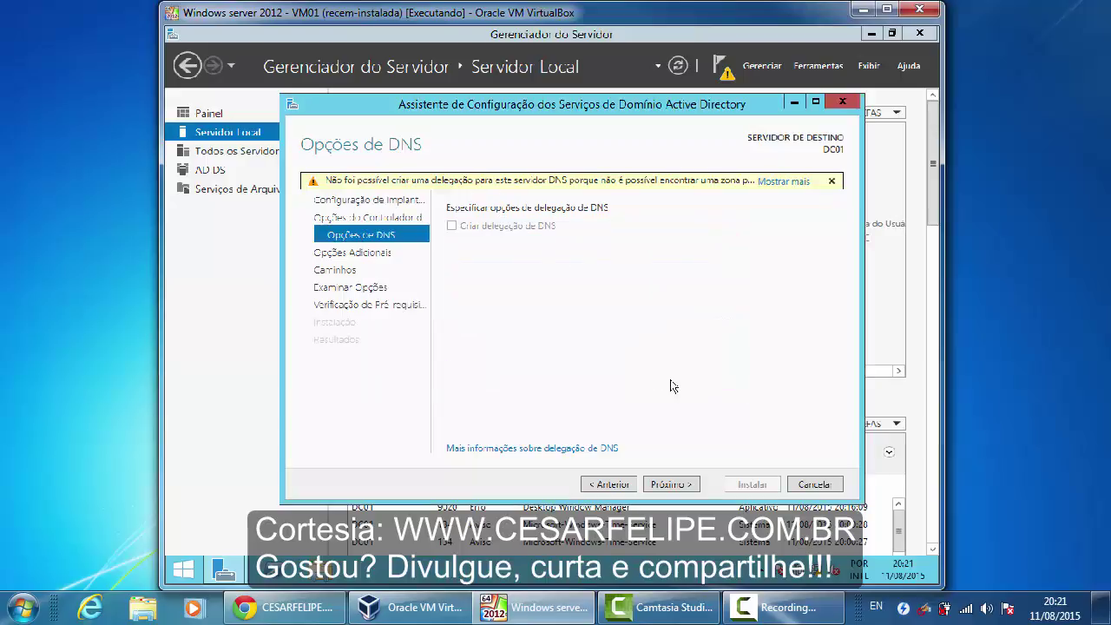
click(678, 486)
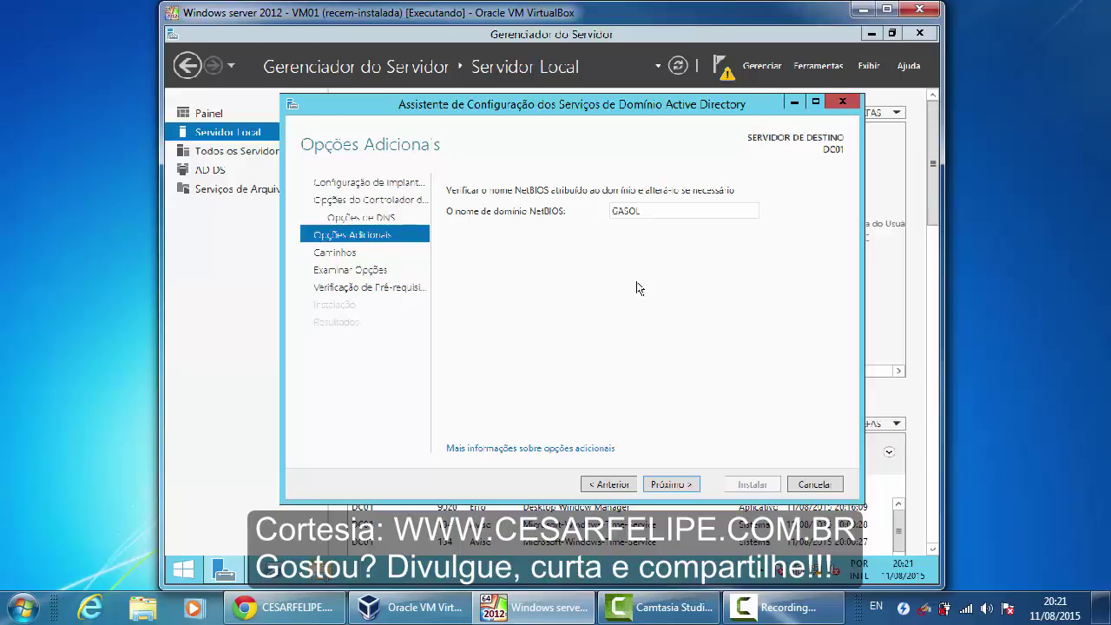
double_click(653, 208)
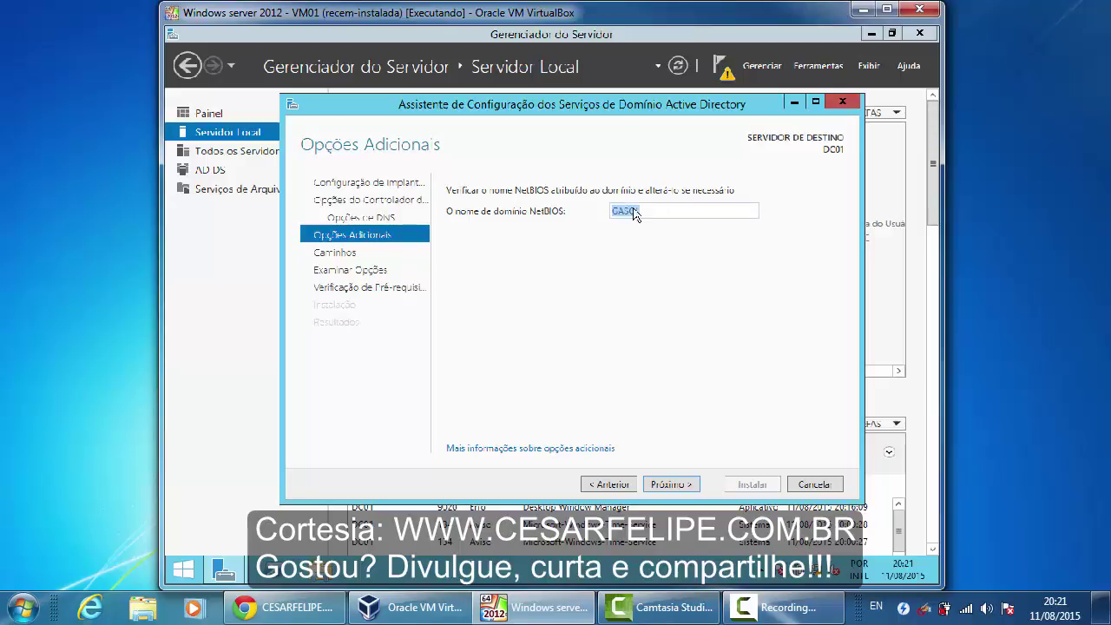
double_click(651, 210)
click(619, 322)
click(665, 488)
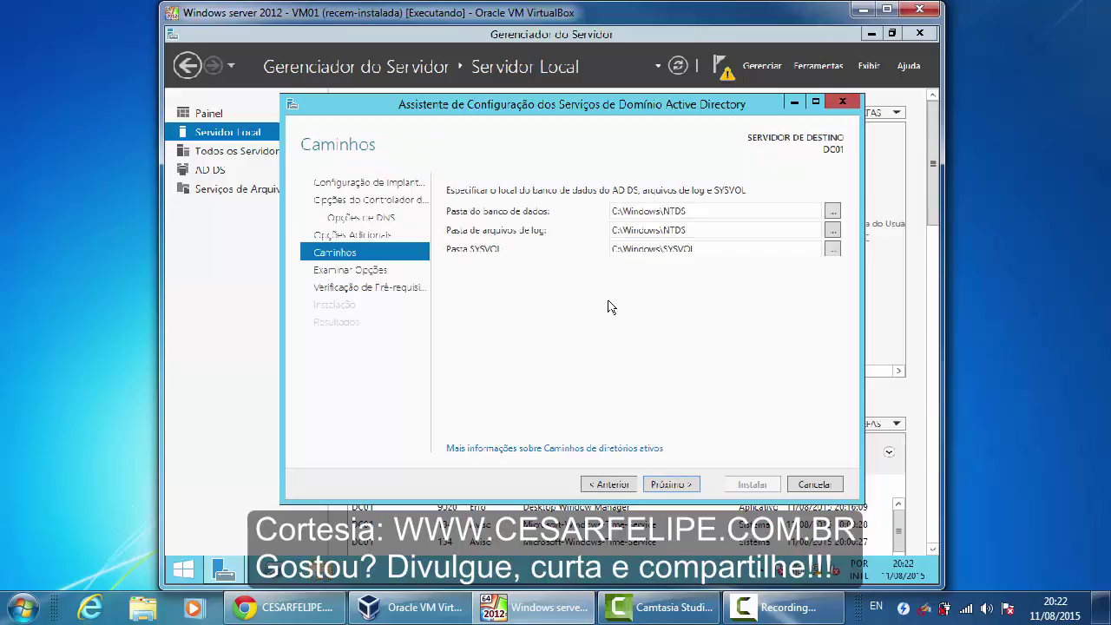
click(816, 103)
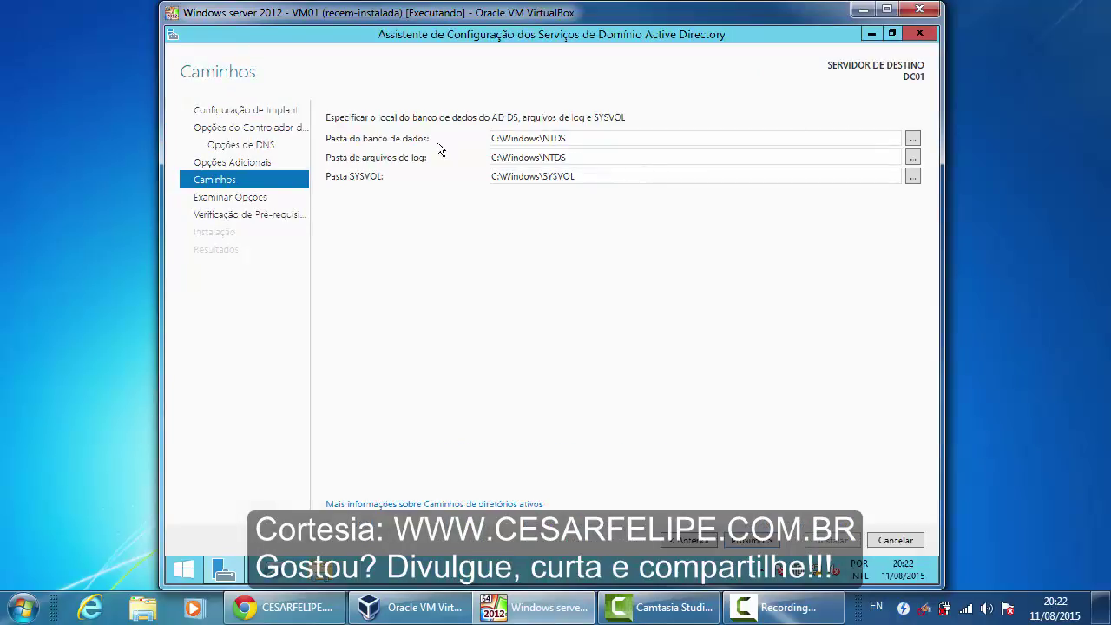
drag(575, 139, 491, 139)
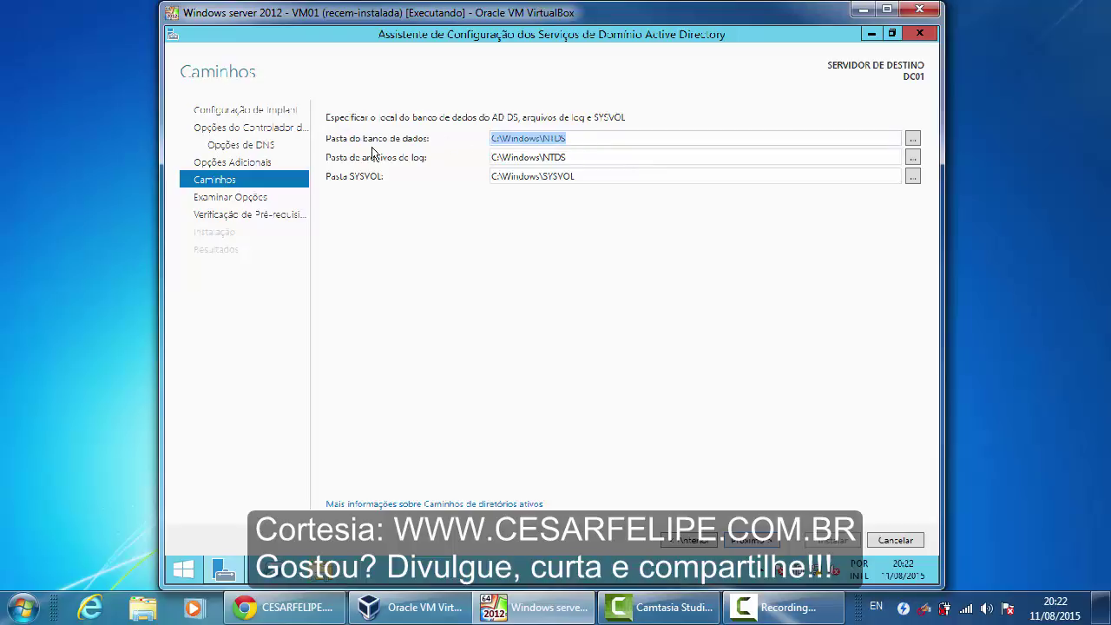
click(563, 142)
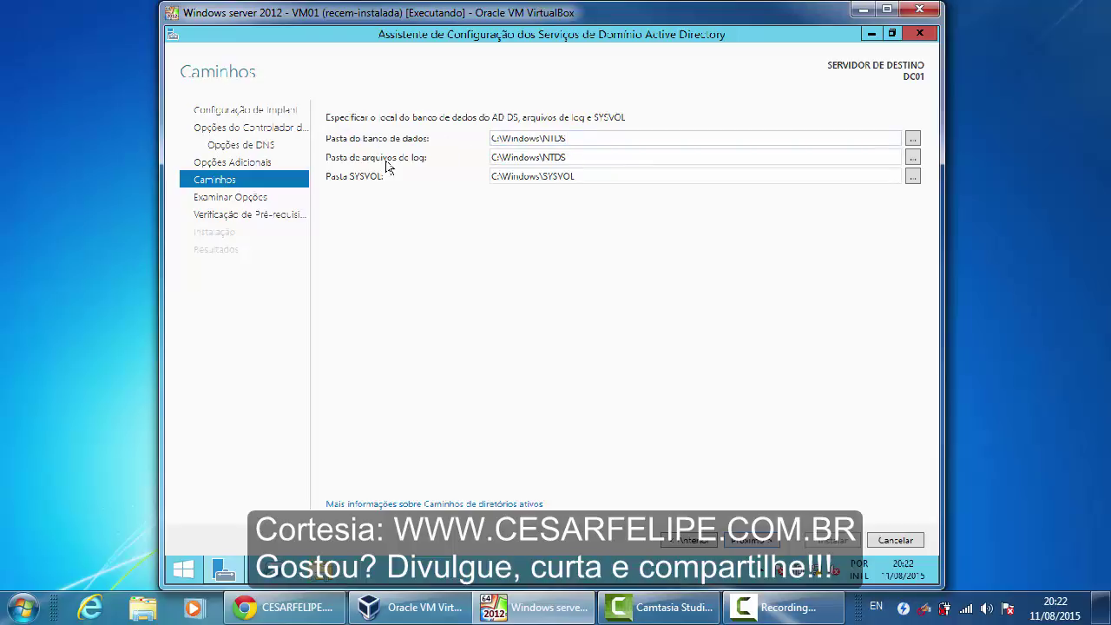
double_click(579, 156)
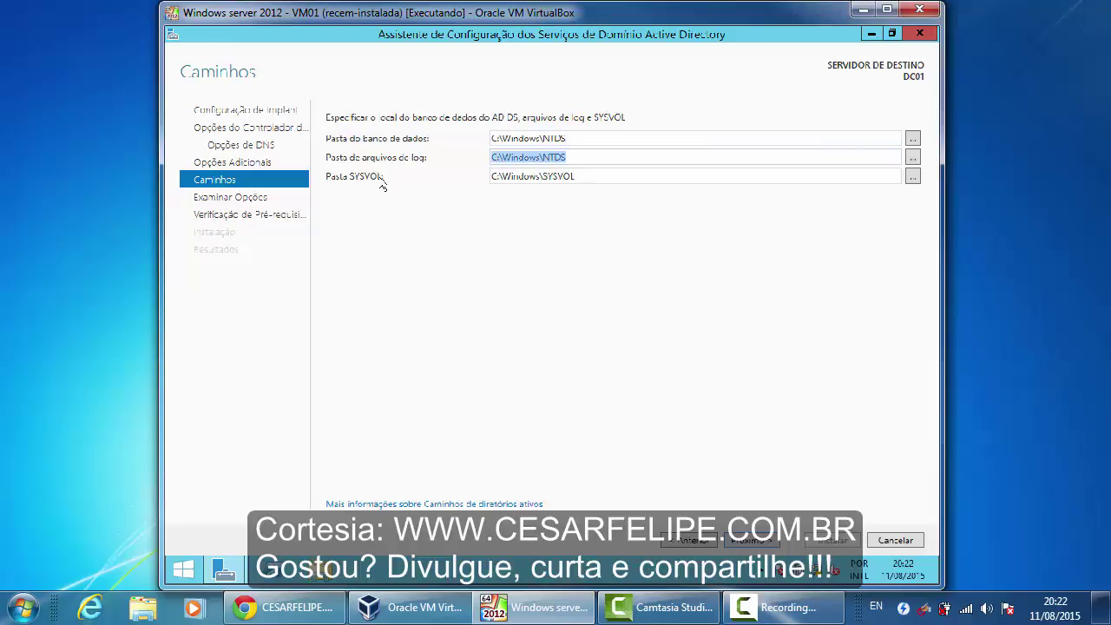
double_click(592, 176)
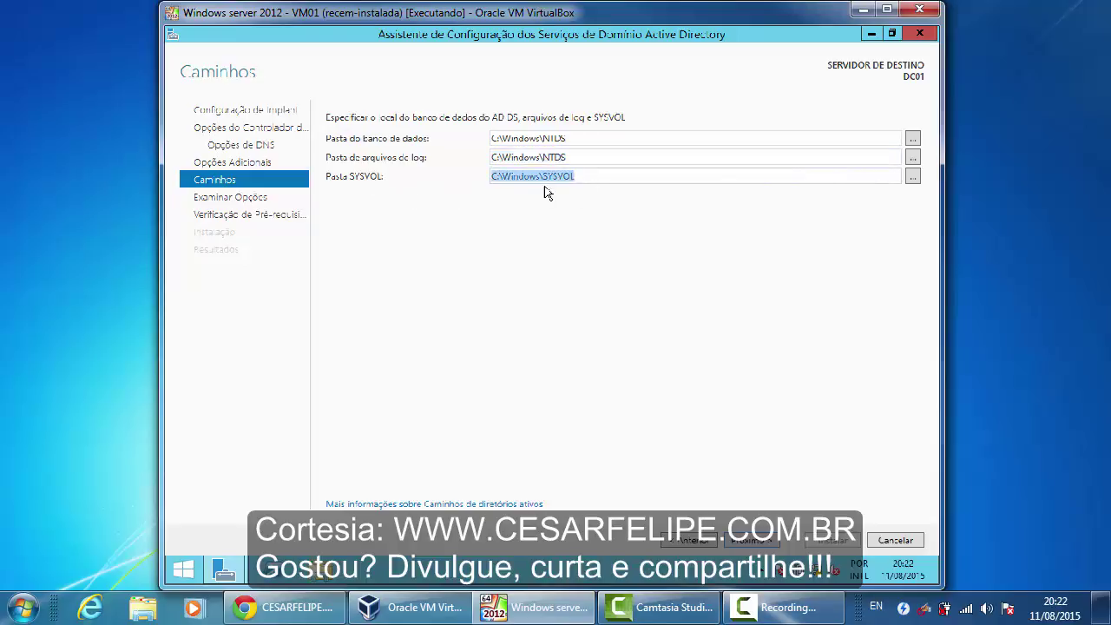
double_click(581, 137)
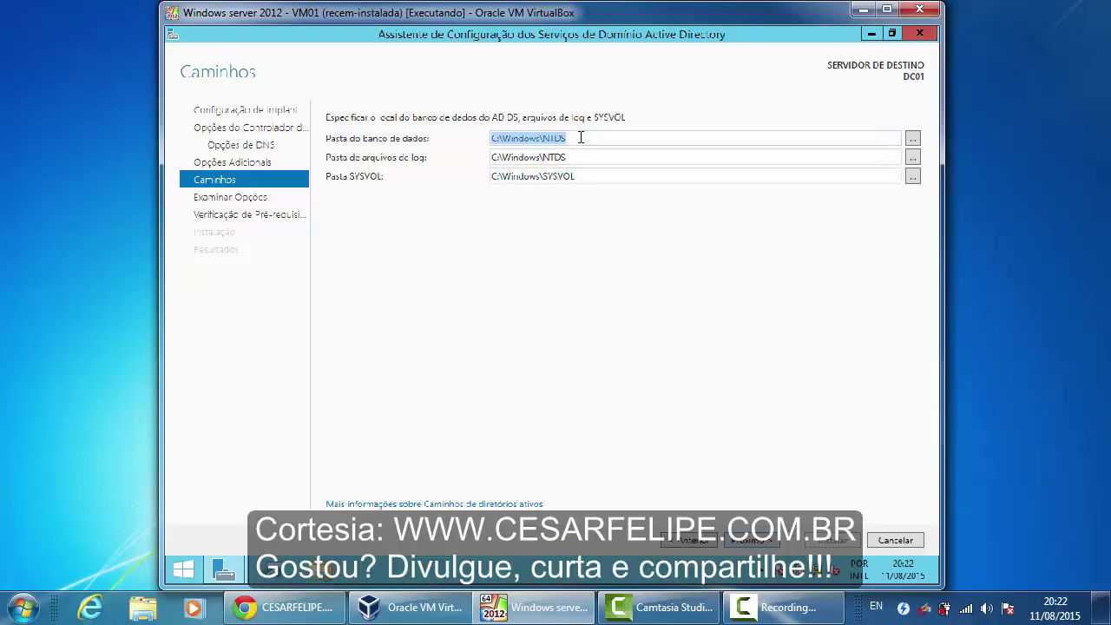
double_click(582, 157)
double_click(592, 176)
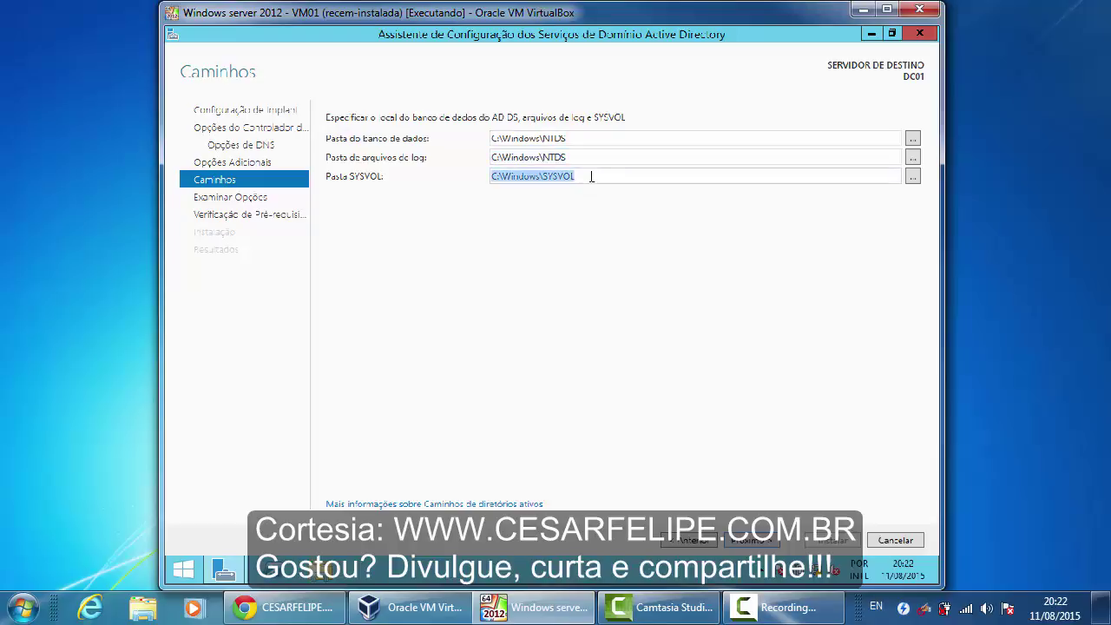
double_click(575, 156)
double_click(596, 138)
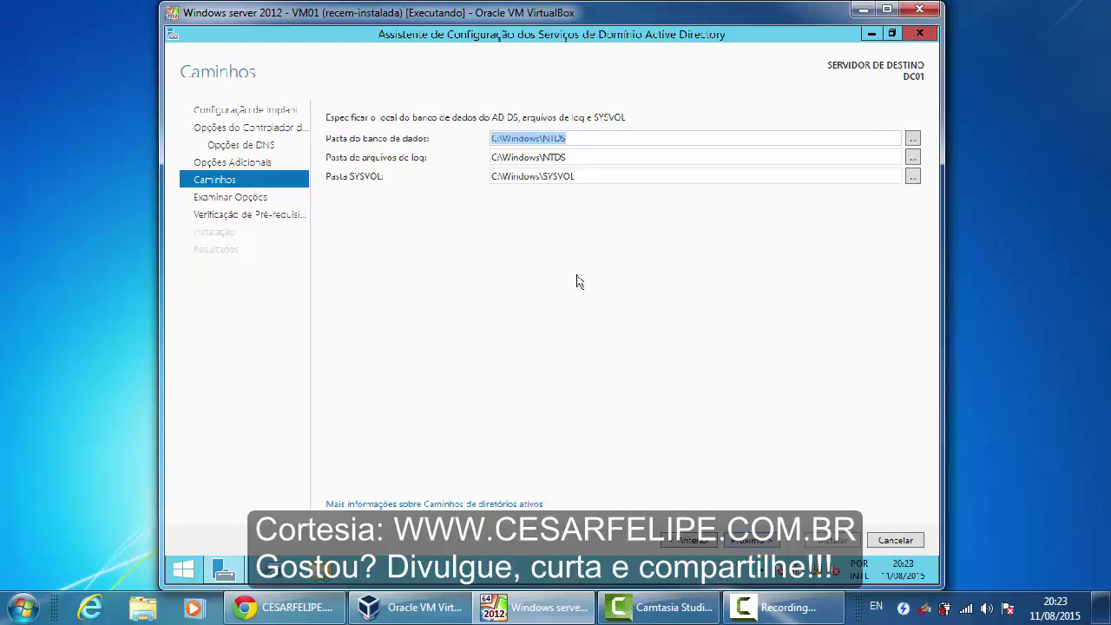
Review the NTDS database, log and SYSVOL paths, leaving the defaults unchanged
click(580, 282)
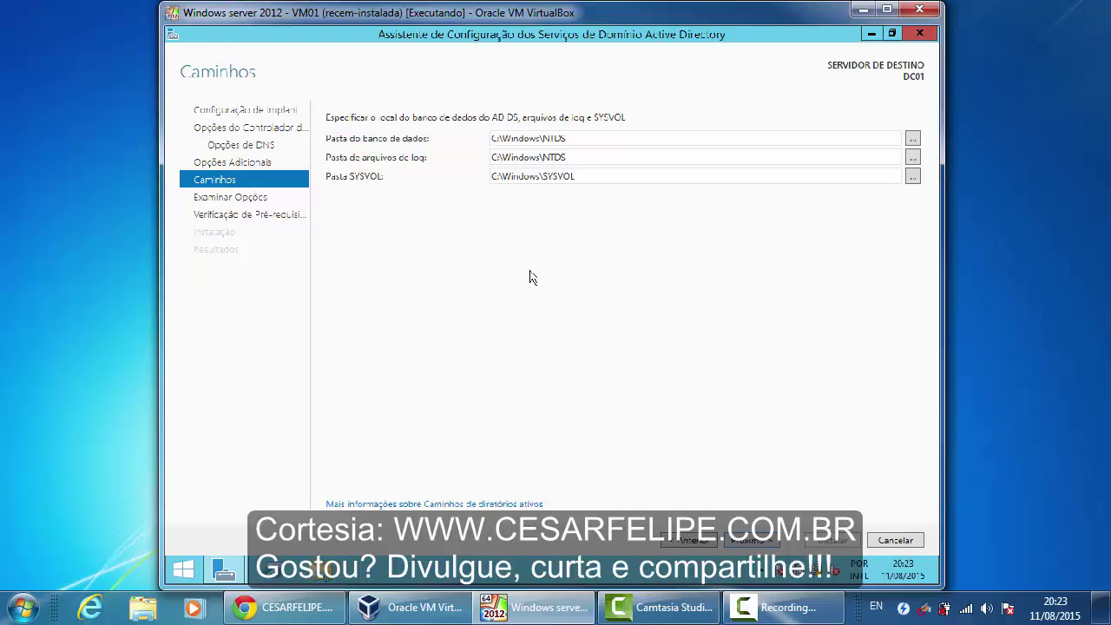
double_click(498, 139)
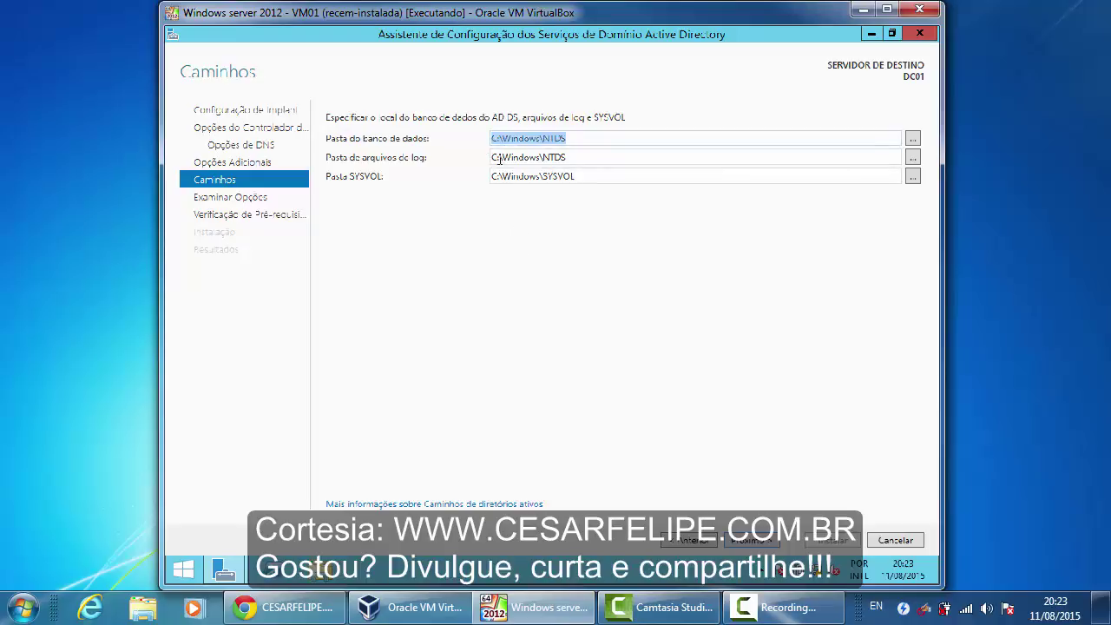
double_click(499, 157)
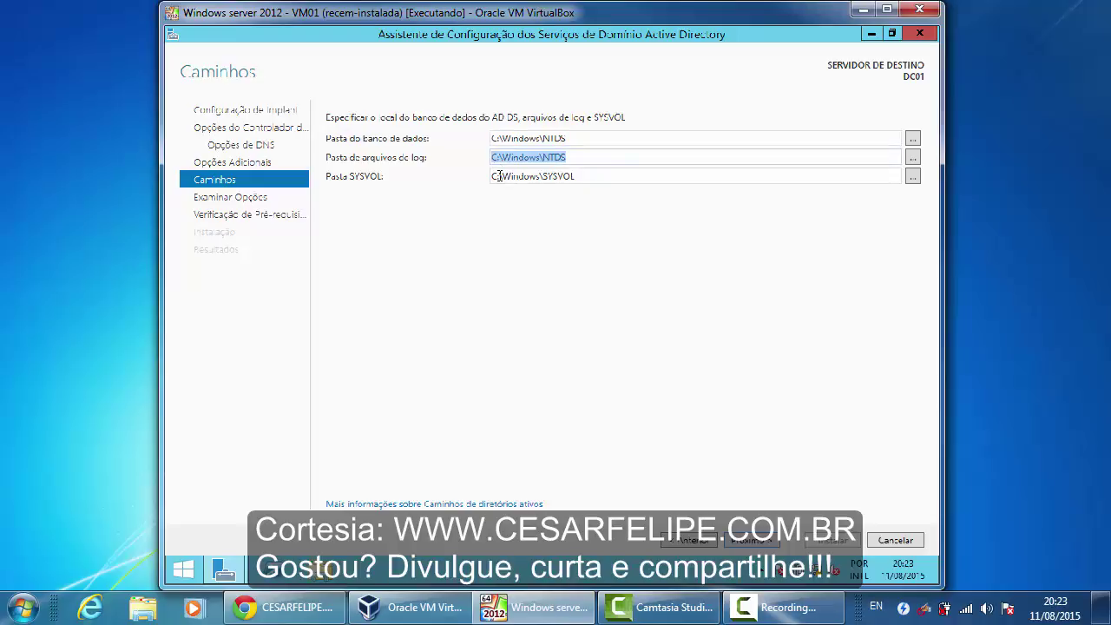
double_click(499, 176)
click(596, 322)
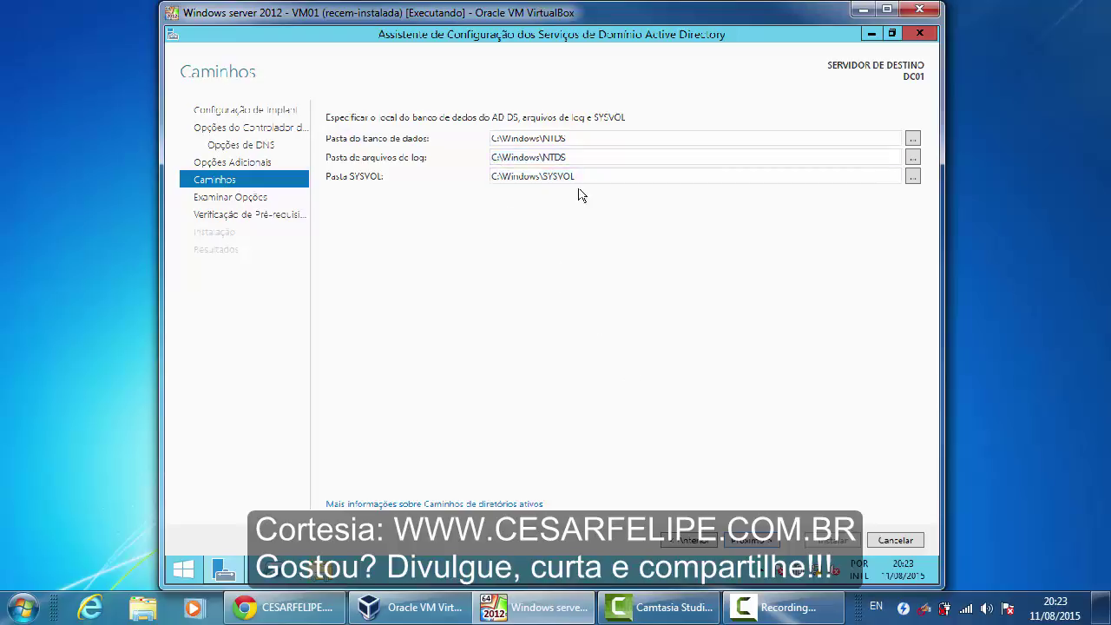
Continue past Paths and Review Options to run the Prerequisites Check
click(747, 540)
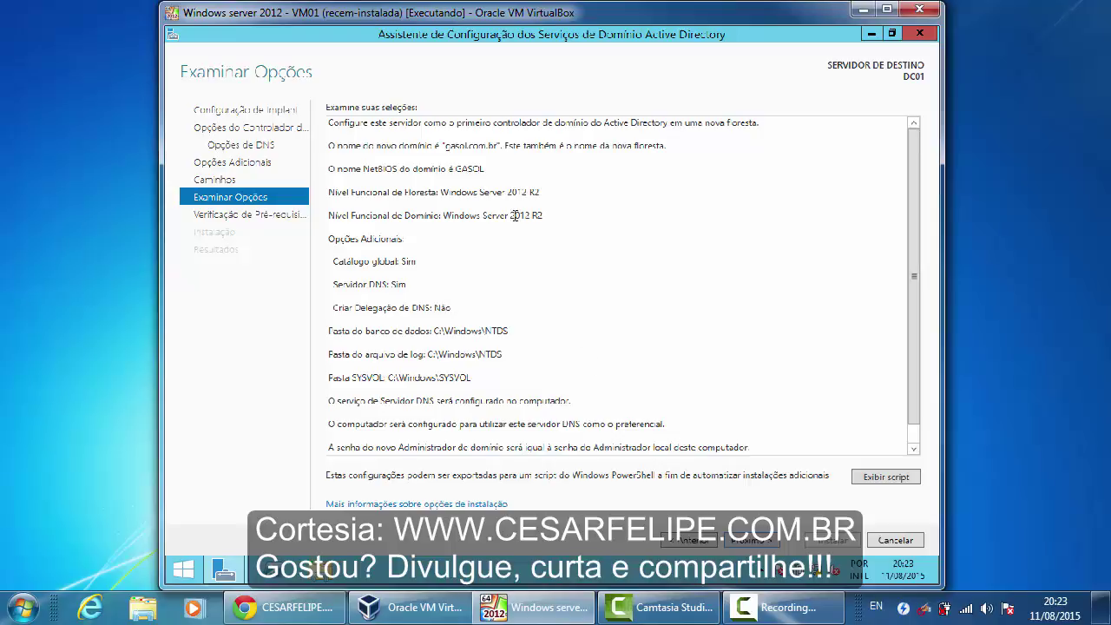
click(751, 540)
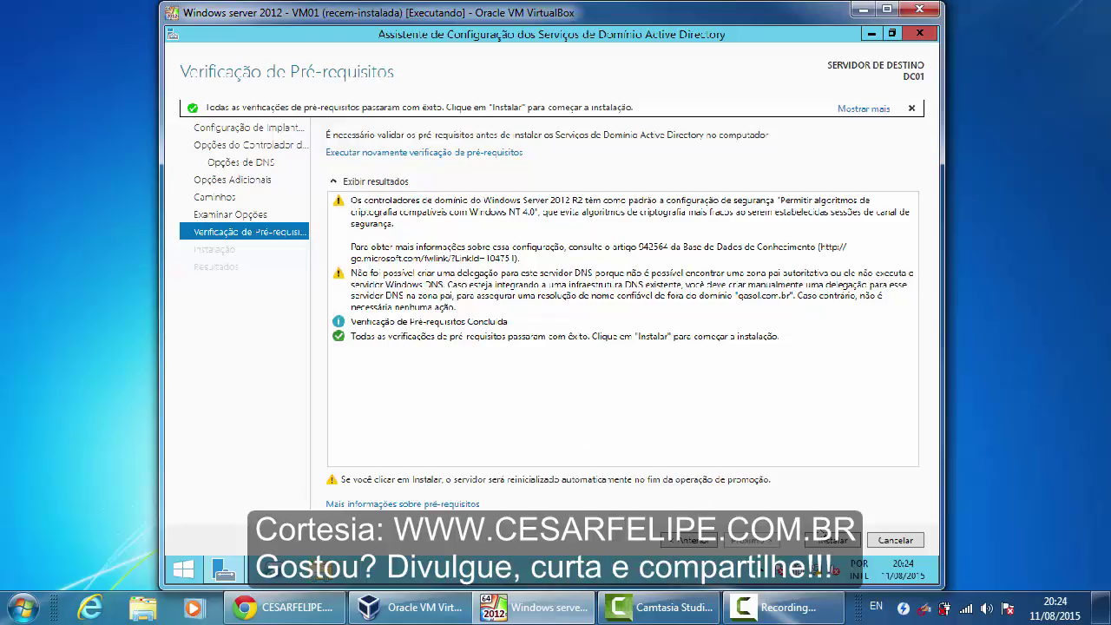
Start the installation that promotes the server to a domain controller for gasol.com.br
click(833, 542)
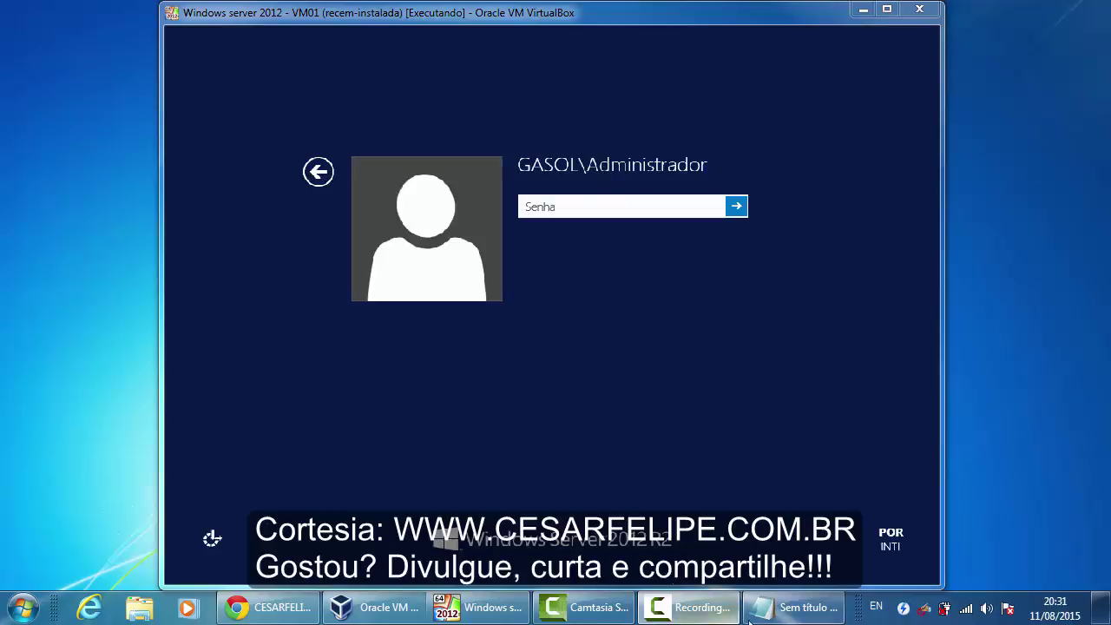
Bring the Notepad note with the FQDN and NetBIOS logon formats to the front
click(775, 615)
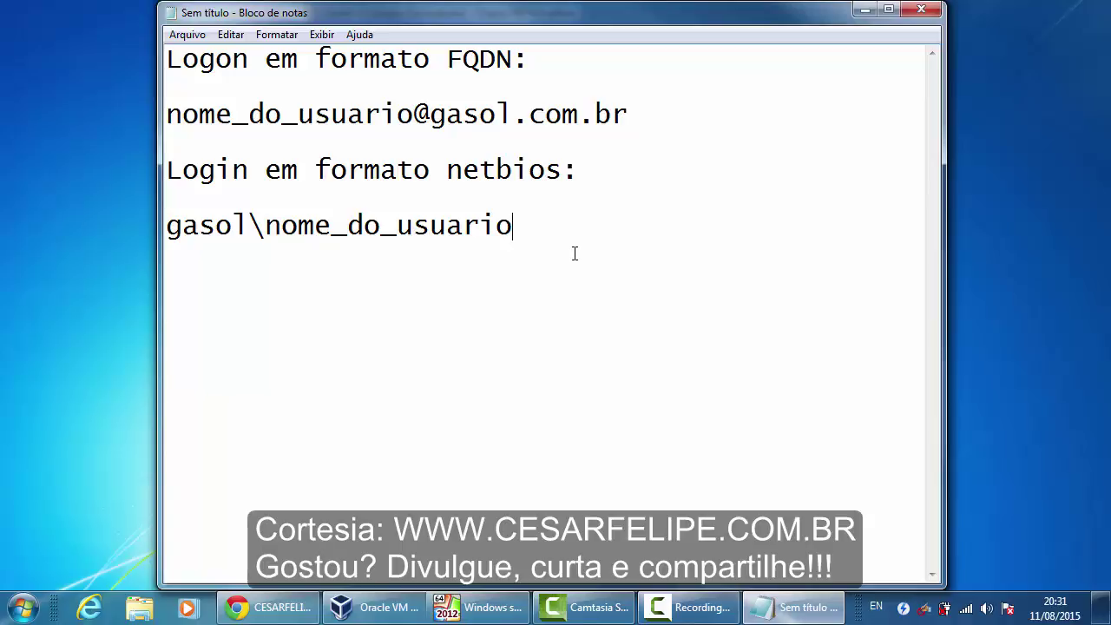
drag(429, 114, 647, 117)
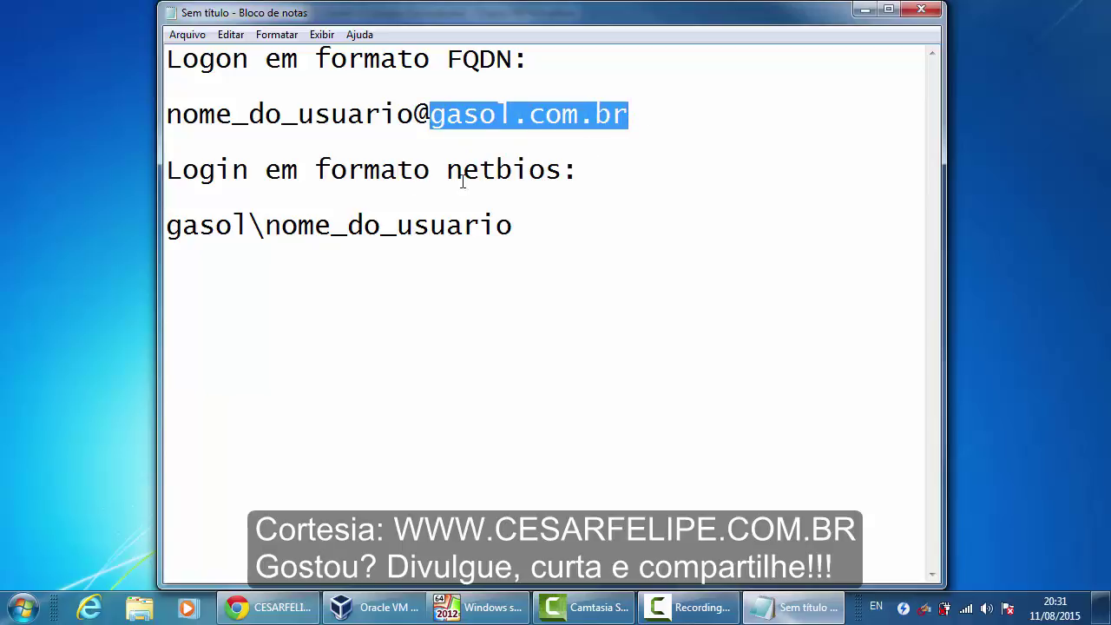
drag(250, 226, 171, 228)
click(364, 274)
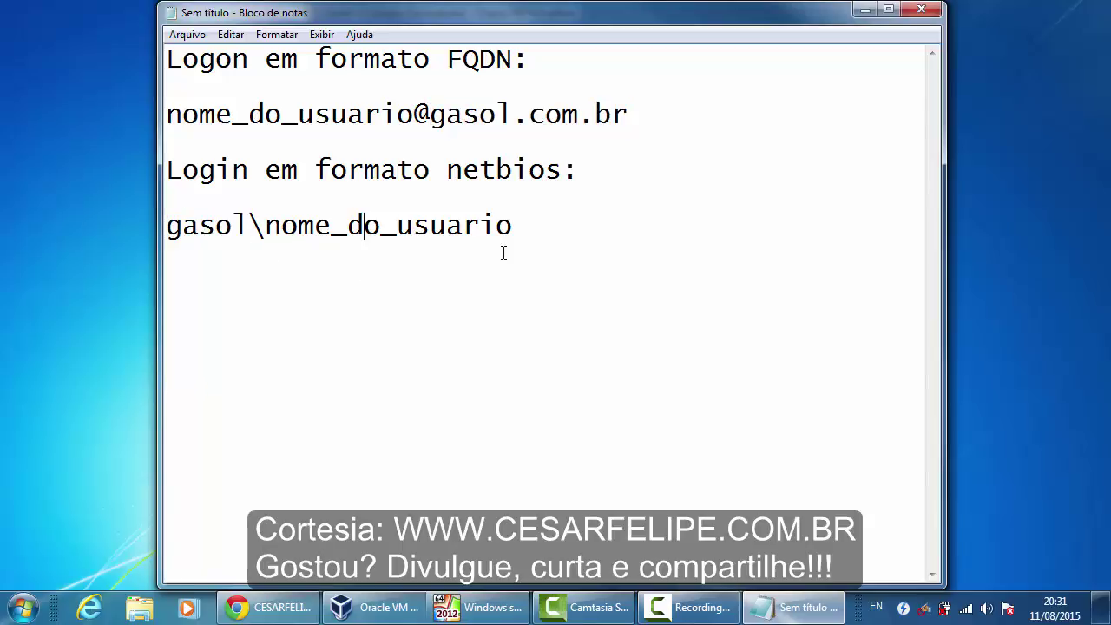
click(671, 146)
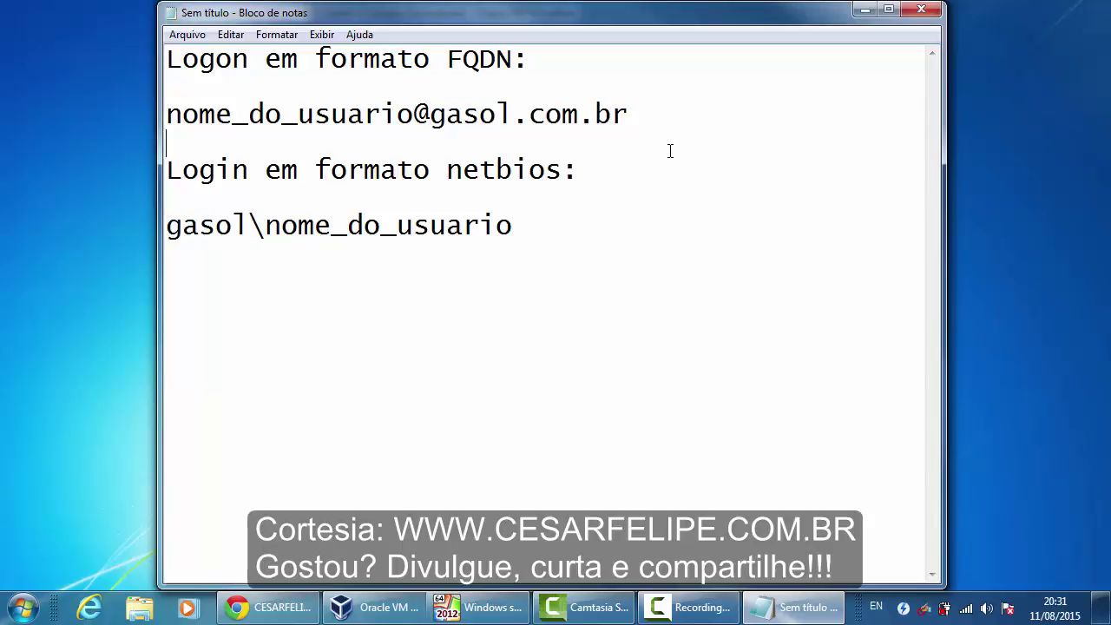
click(630, 208)
drag(166, 115, 632, 117)
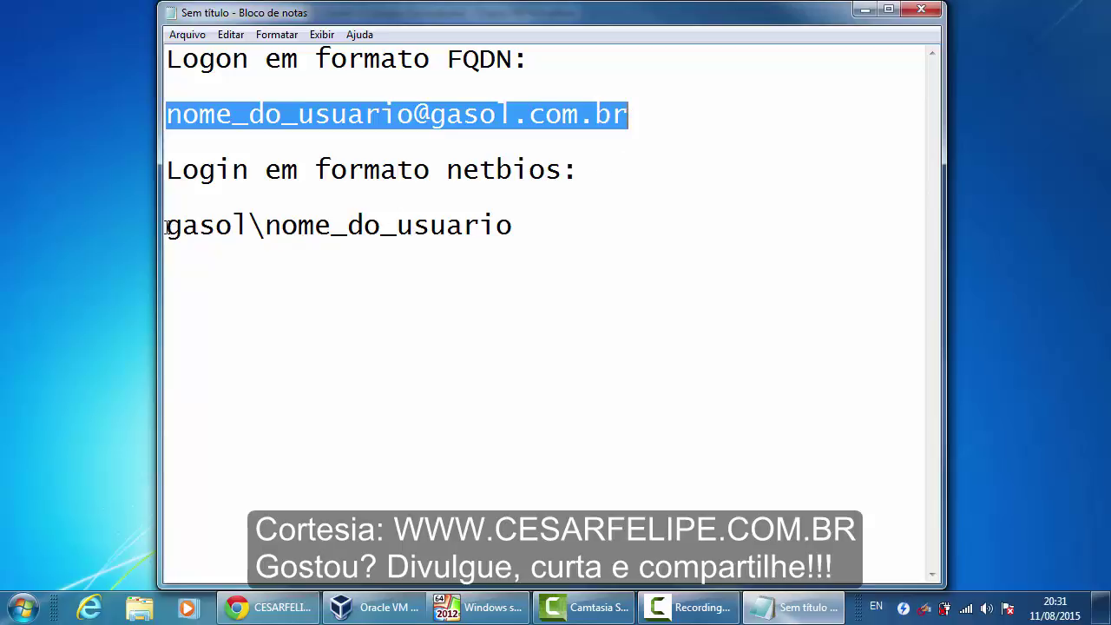
drag(167, 226, 538, 225)
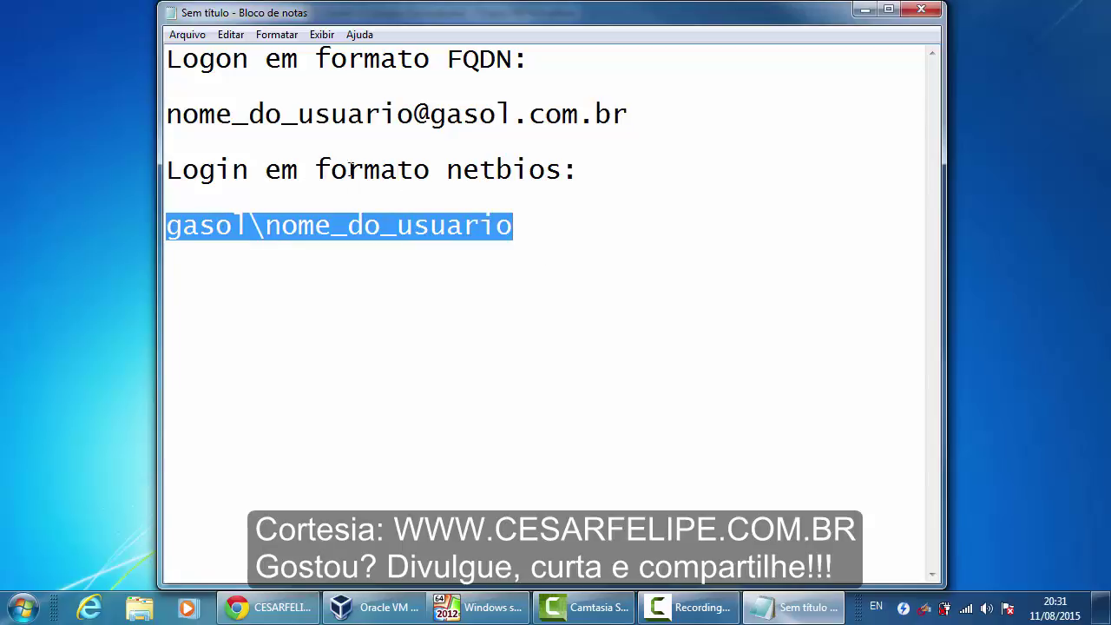
click(177, 225)
click(171, 224)
drag(171, 224, 552, 229)
click(270, 228)
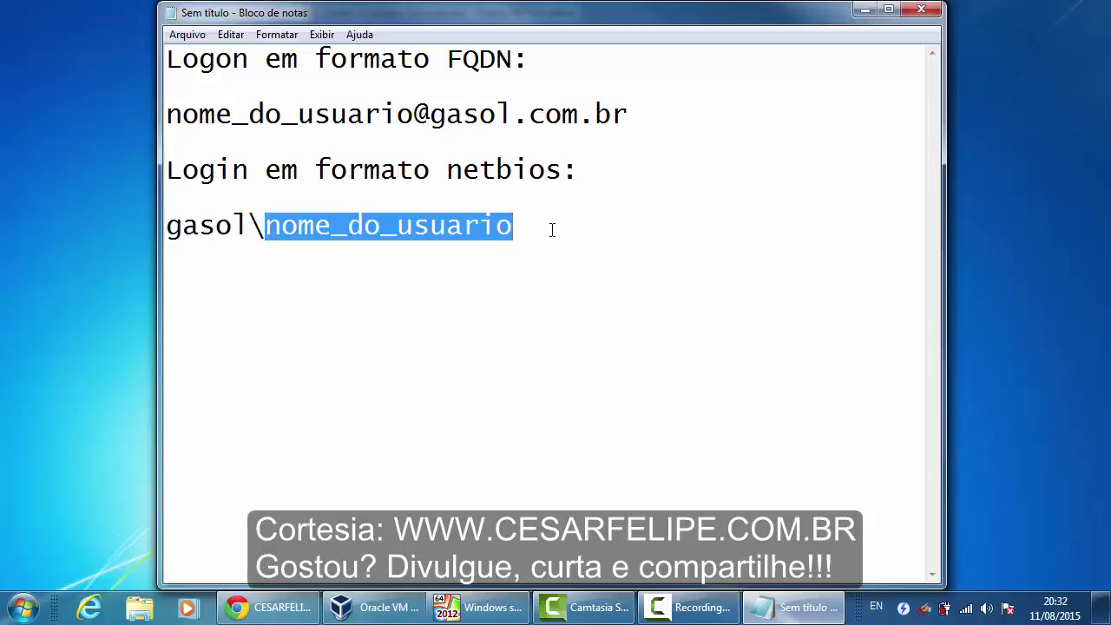
click(552, 229)
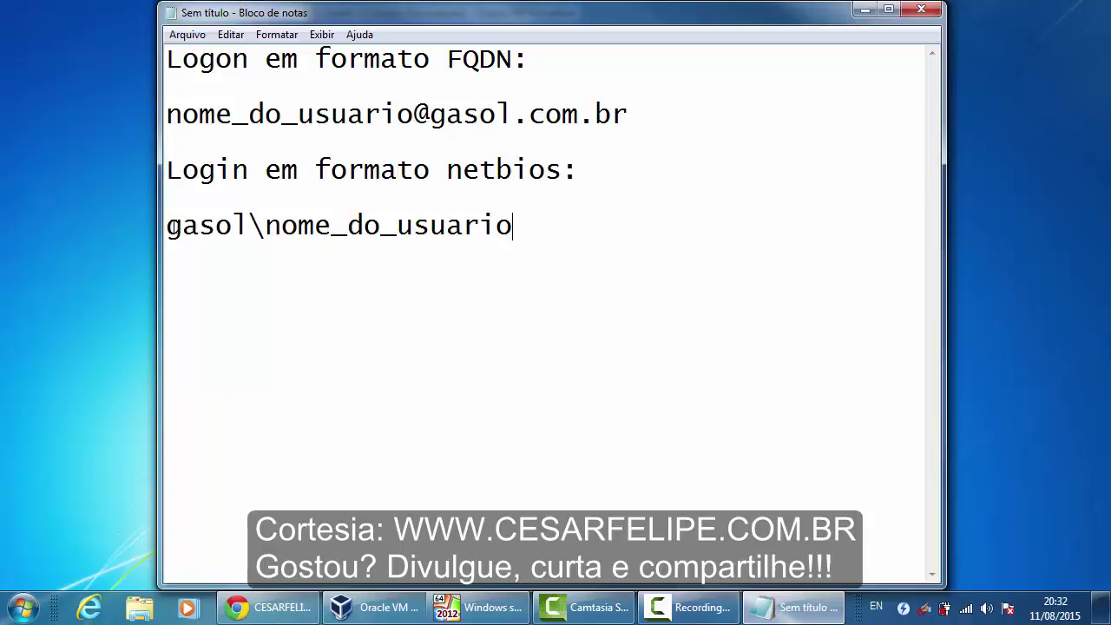
drag(167, 227, 524, 232)
Add the line aula\nome_do_usuario below the NetBIOS example
click(538, 229)
drag(167, 115, 615, 114)
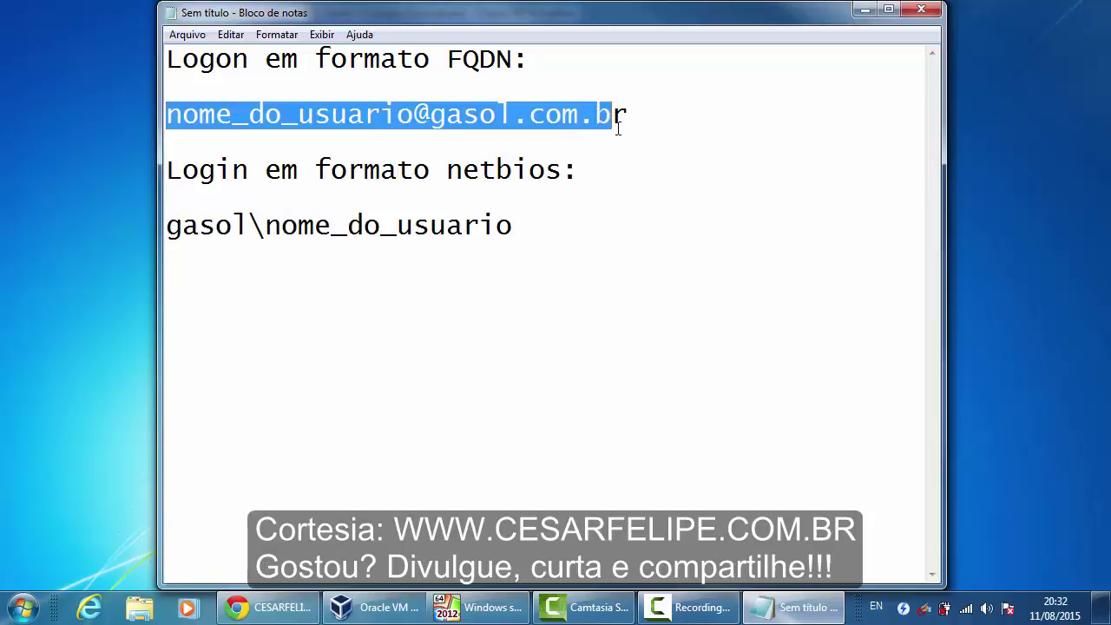
click(652, 137)
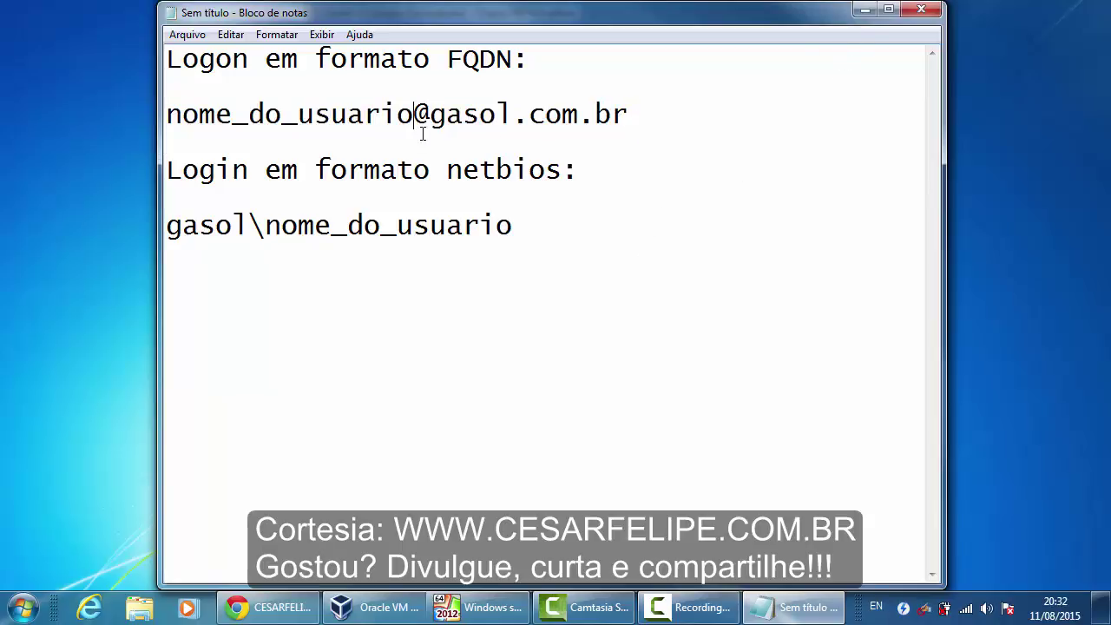
click(573, 218)
click(594, 295)
text(aula)
text(\)
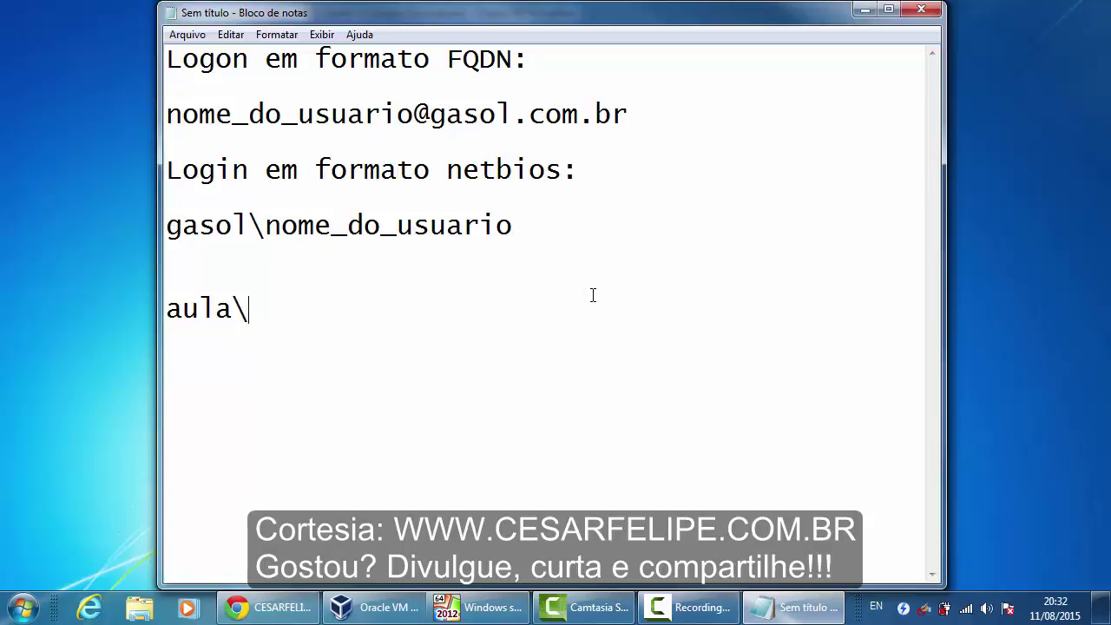
text(nome_do)
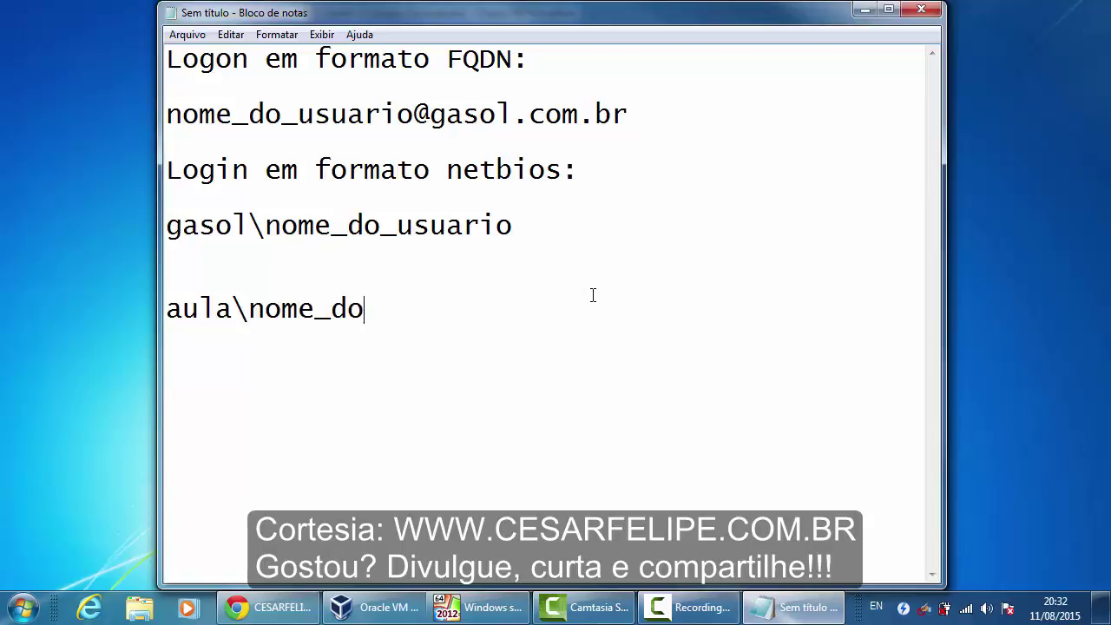
text(_usuario)
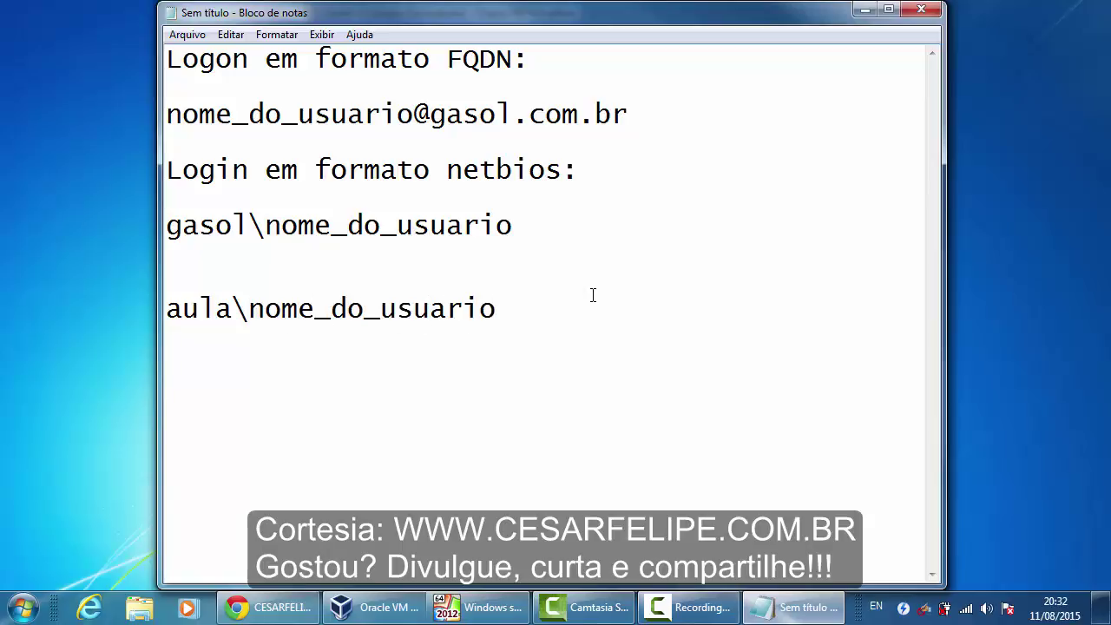
key(Return)
drag(167, 113, 664, 124)
key(ctrl+c)
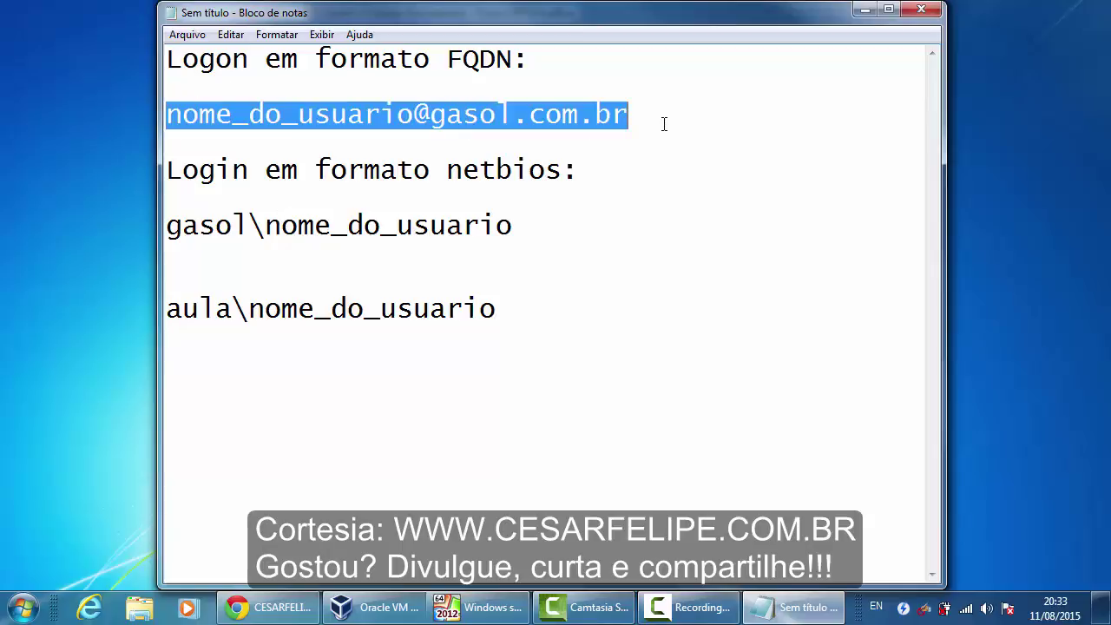
click(476, 336)
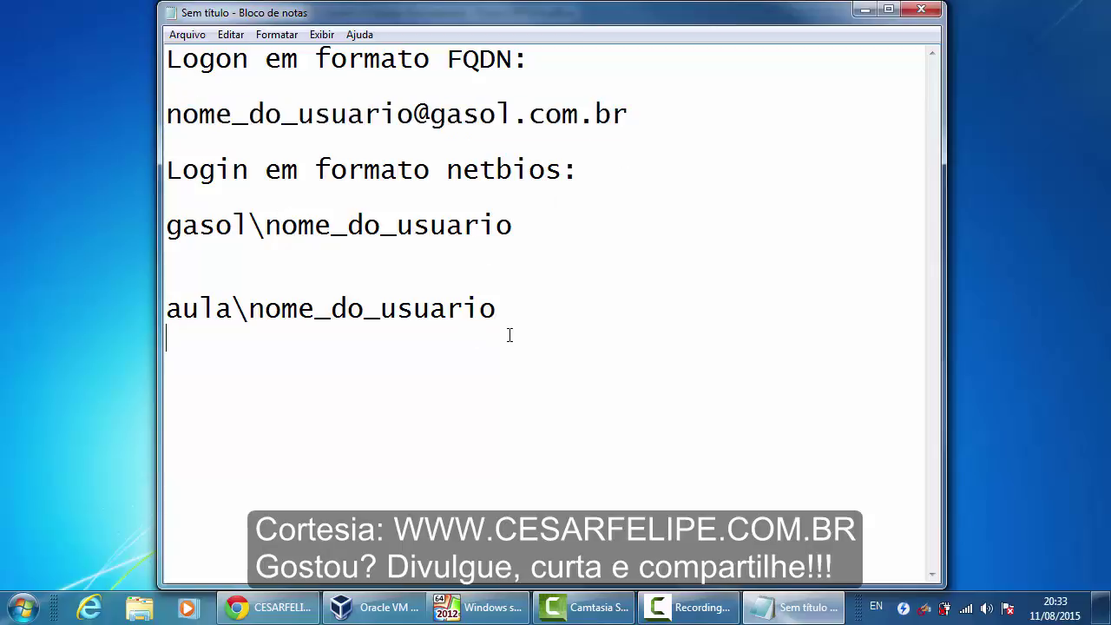
key(ctrl+v)
drag(415, 337, 652, 336)
click(652, 337)
key(ctrl+Left)
key(ctrl+Left)
key(ctrl+Left)
key(ctrl+Left)
key(ctrl+Left)
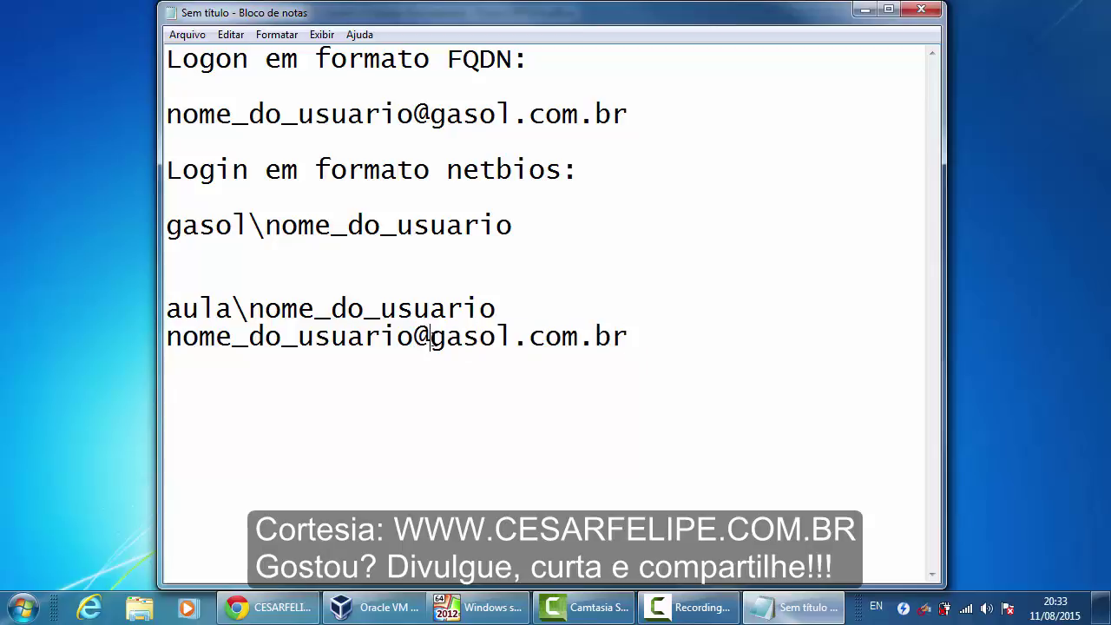
key(ctrl+shift+Right)
key(ctrl+shift+Right)
key(ctrl+shift+Right)
key(ctrl+shift+Right)
key(ctrl+shift+Right)
click(665, 339)
drag(166, 308, 652, 347)
click(696, 348)
Return to the VM and sign in as the domain Administrator with the account password
click(864, 13)
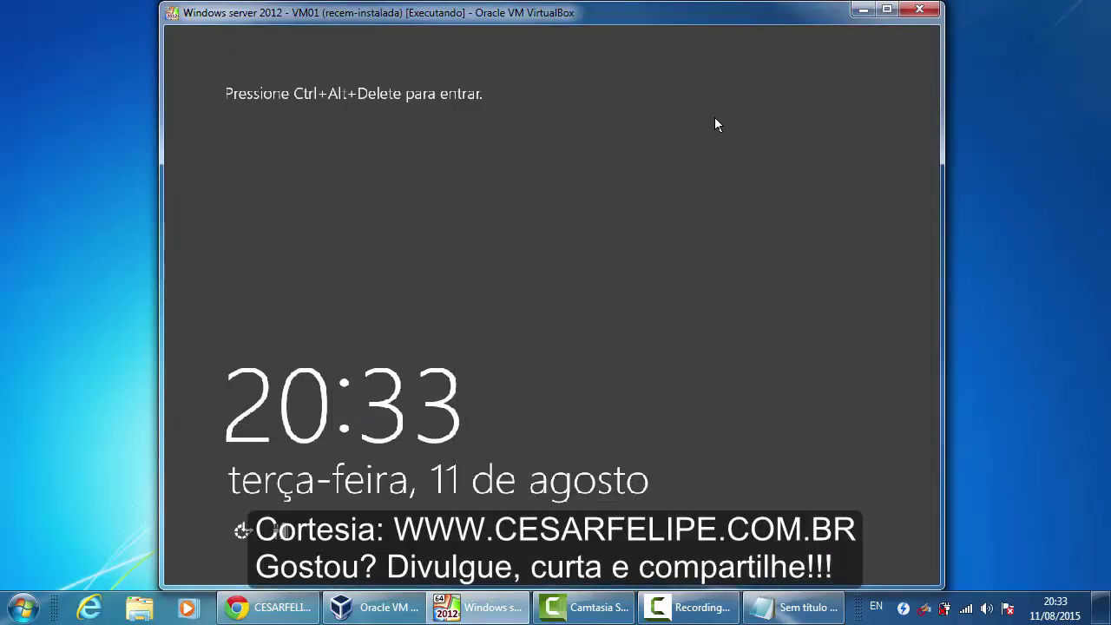
key(ctrl+alt+Delete)
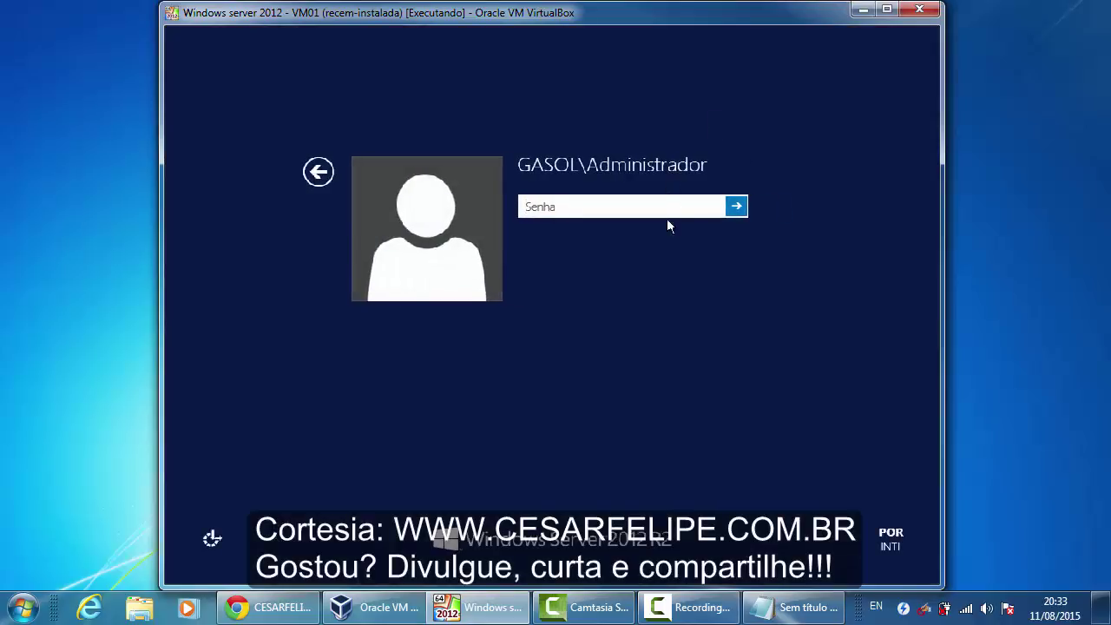
text(********)
key(Return)
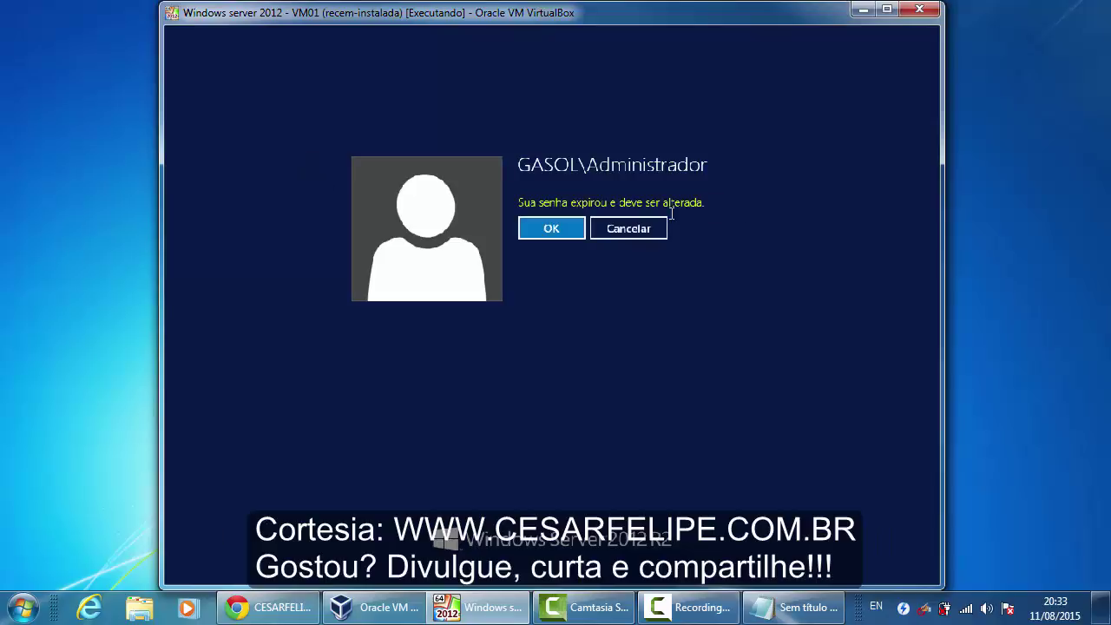
Replace the expired Administrator password with a new, confirmed password and finish signing in
click(557, 232)
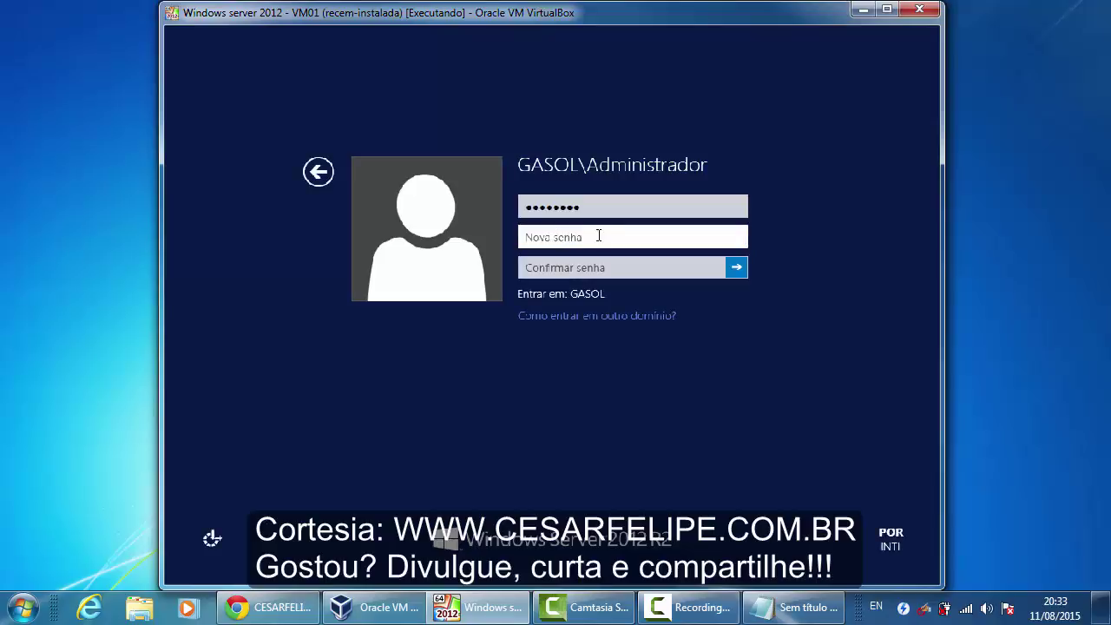
text(••••)
key(BackSpace)
key(BackSpace)
key(BackSpace)
key(BackSpace)
text(••••••••)
key(Tab)
text(••••)
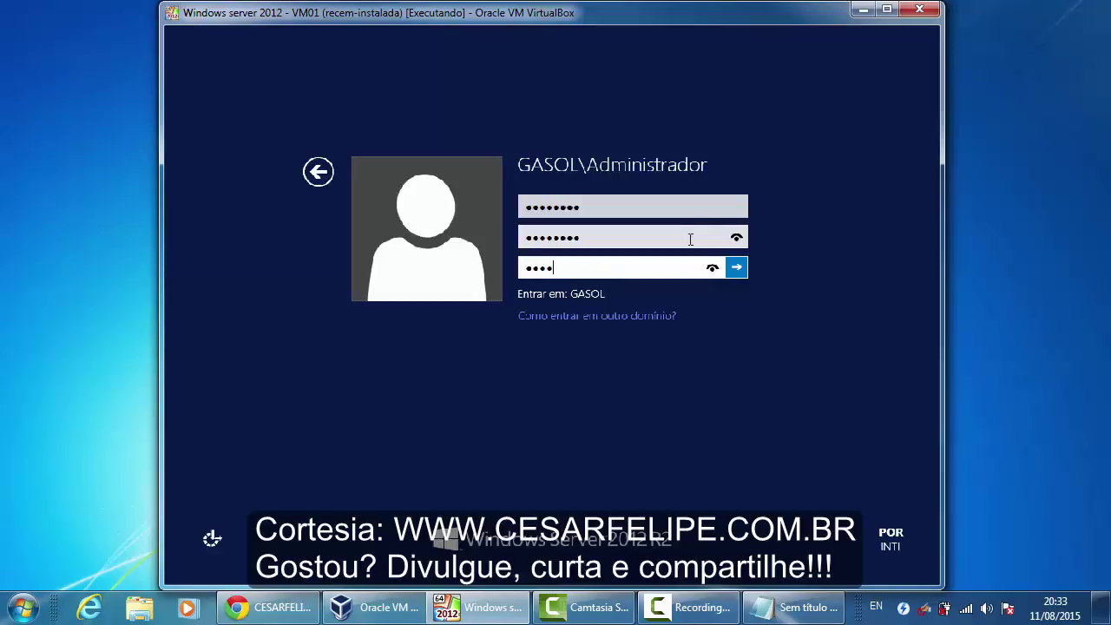
key(BackSpace)
key(BackSpace)
key(BackSpace)
key(BackSpace)
text(••••••••)
key(Return)
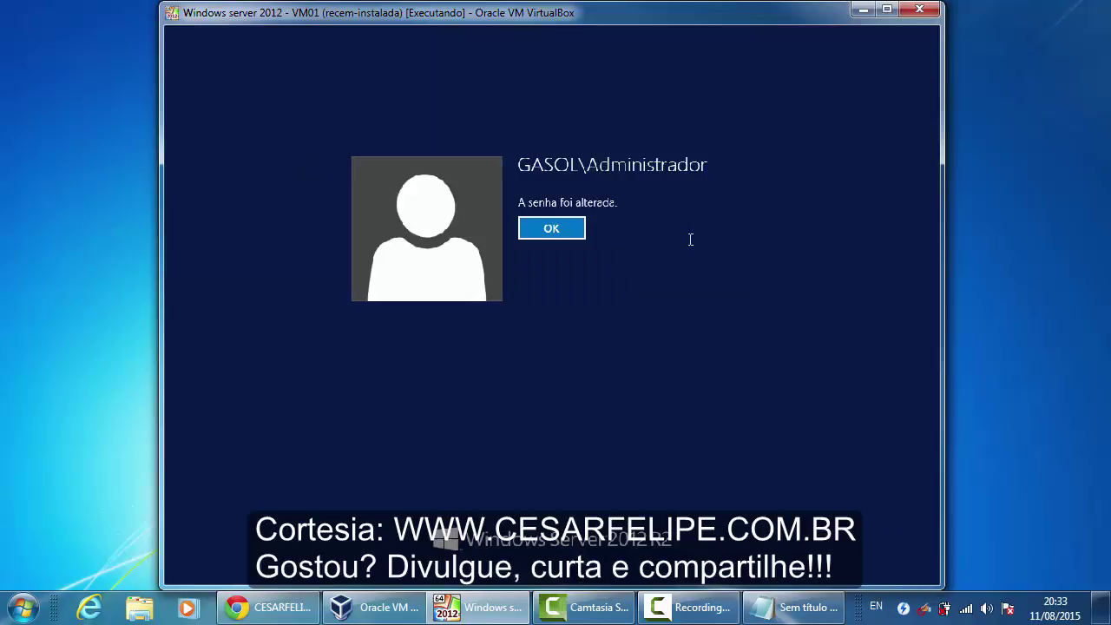
click(578, 228)
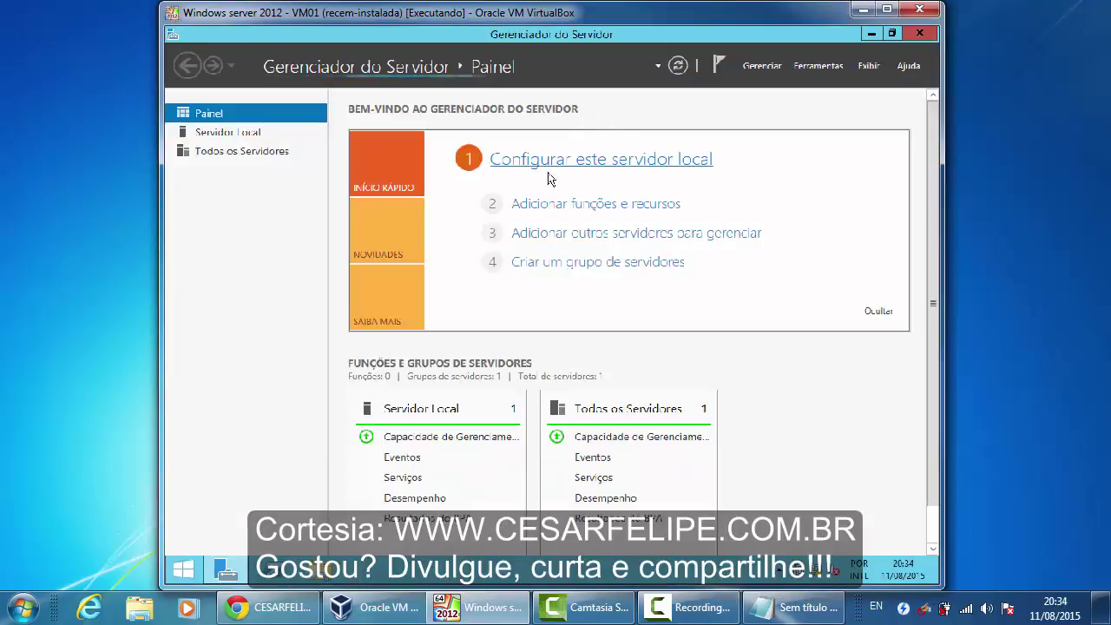
Show DC01's Local Server properties and open the Ferramentas menu
click(244, 141)
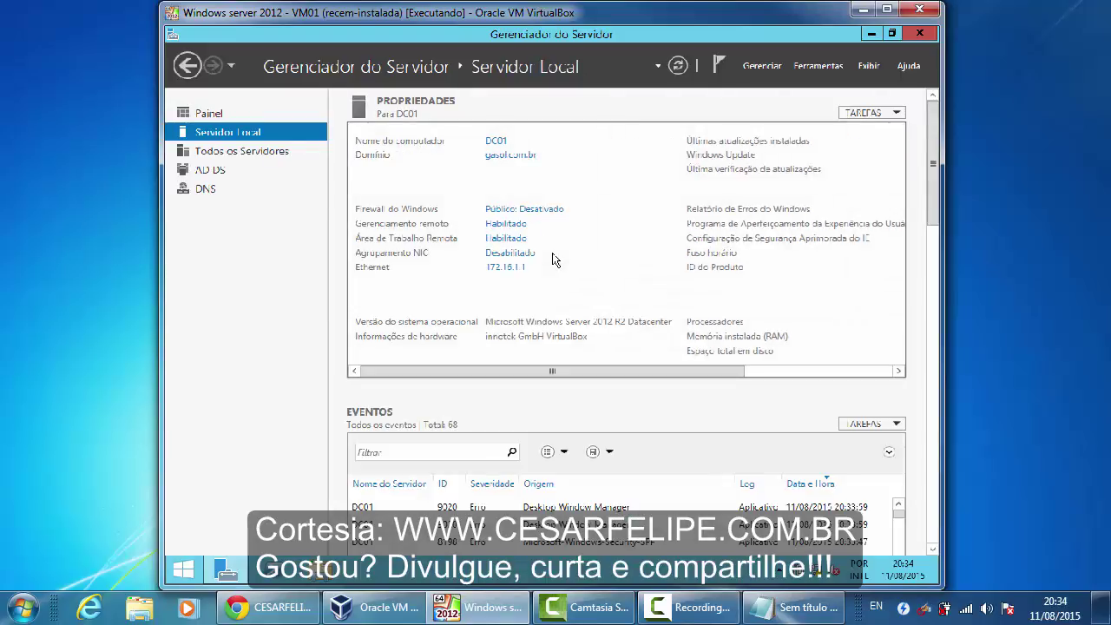
click(820, 66)
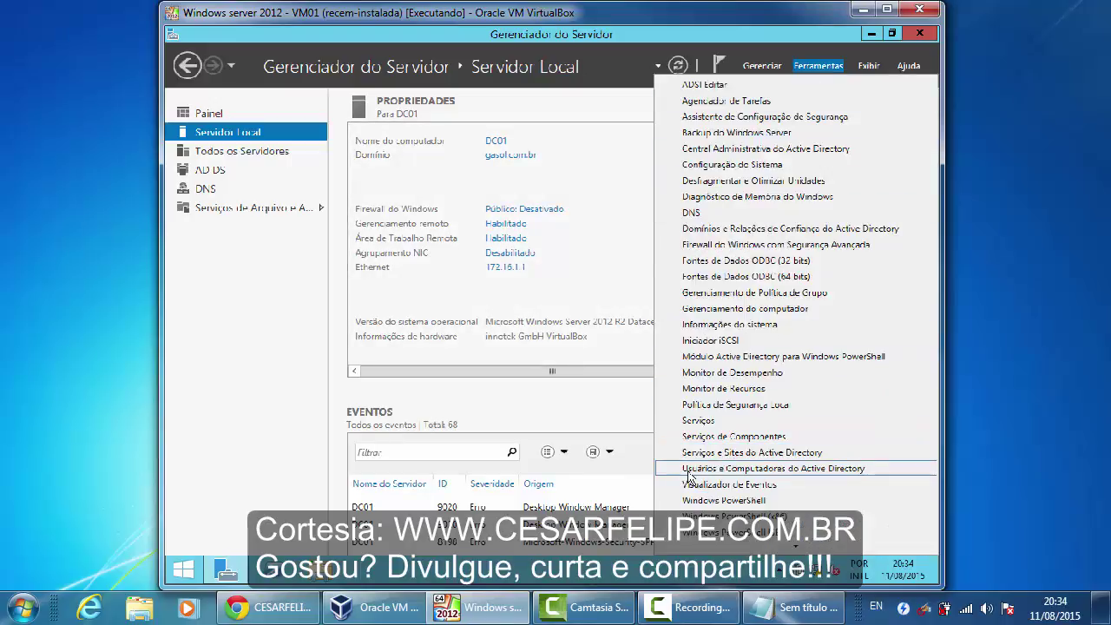
Launch Active Directory Users and Computers maximized, with gasol.com.br expanded and the tree pane widened
click(875, 471)
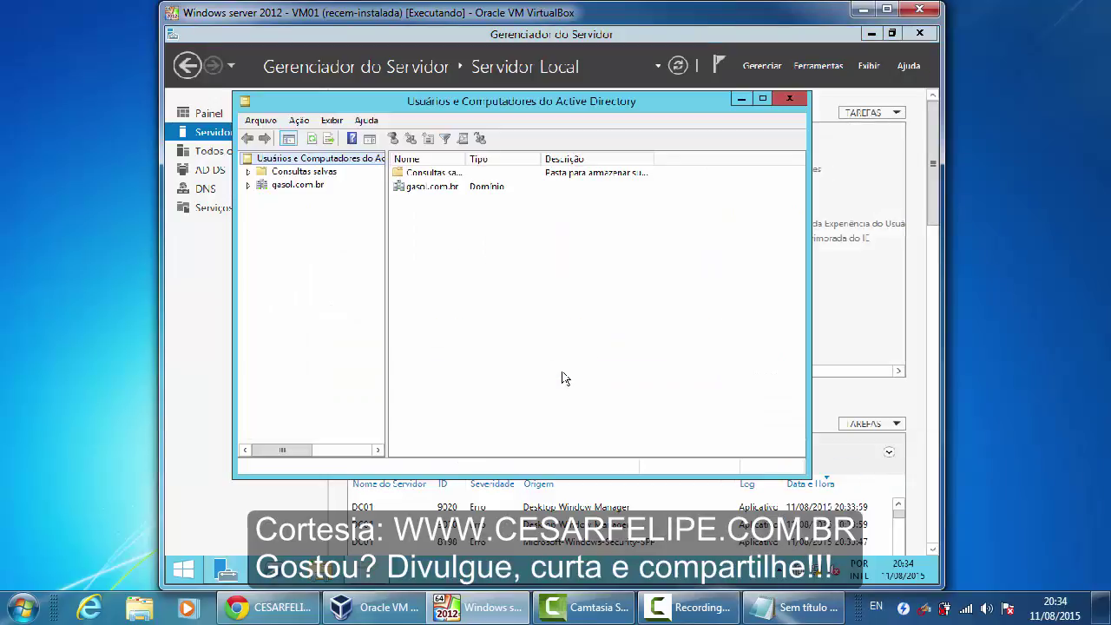
click(763, 101)
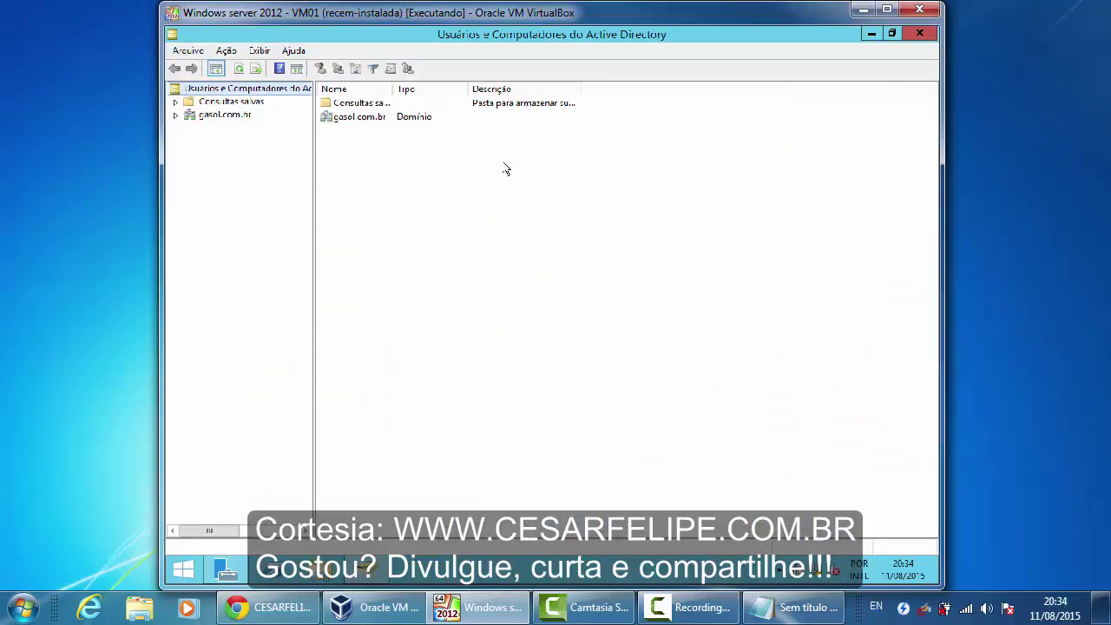
click(173, 114)
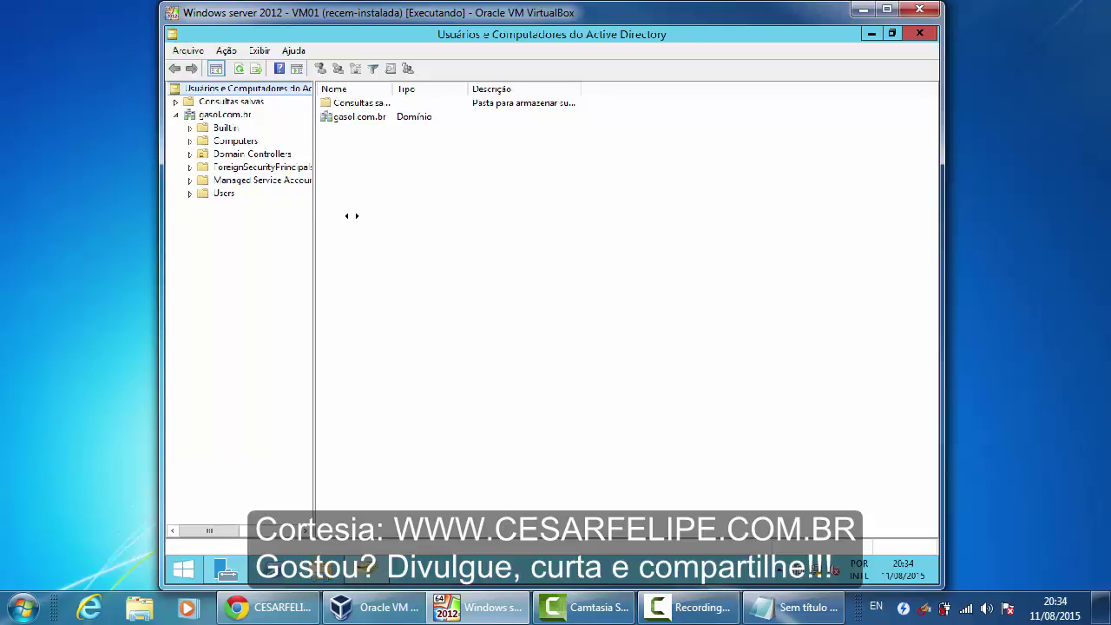
mouse_move(351, 215)
mouse_down()
mouse_move(372, 218)
mouse_move(356, 218)
mouse_up()
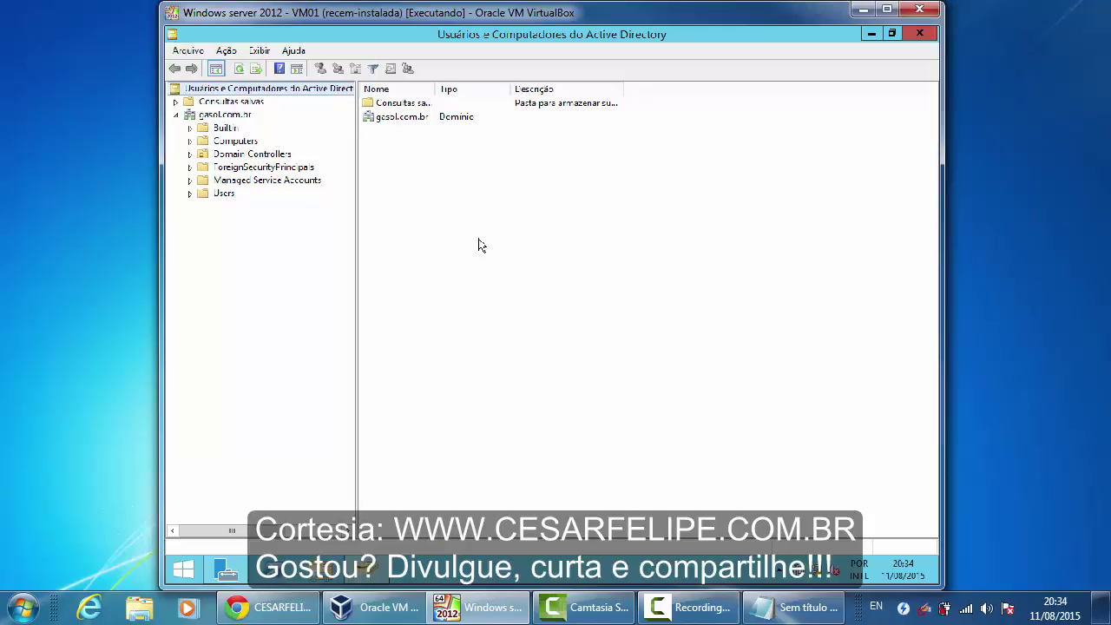
Minimize the Active Directory Users and Computers window, then restore it from the Tools list
click(872, 35)
click(821, 68)
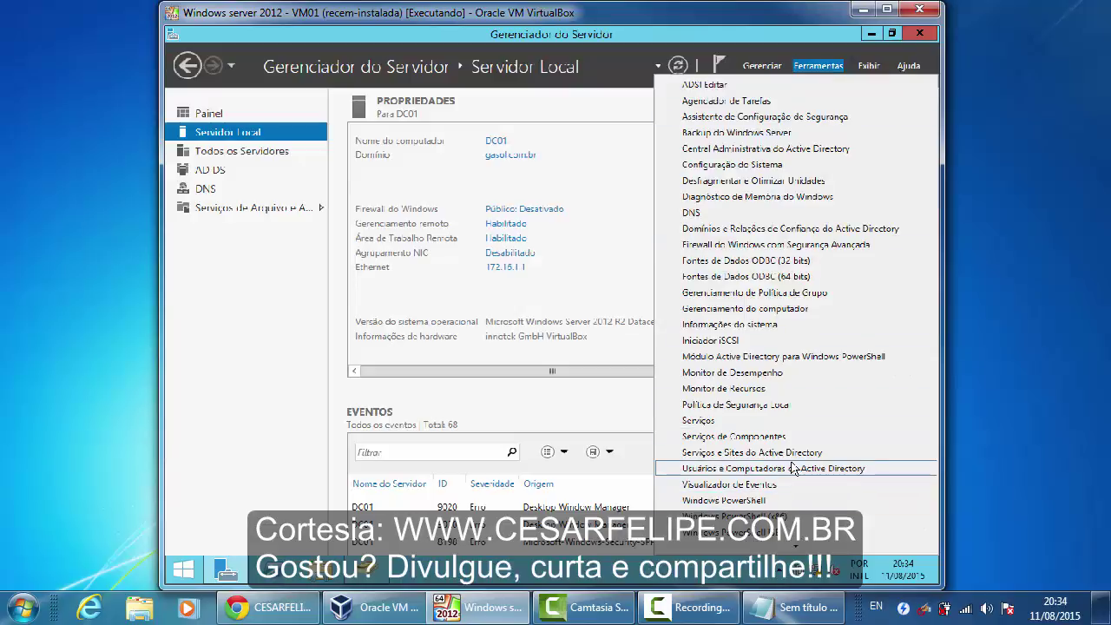
click(380, 571)
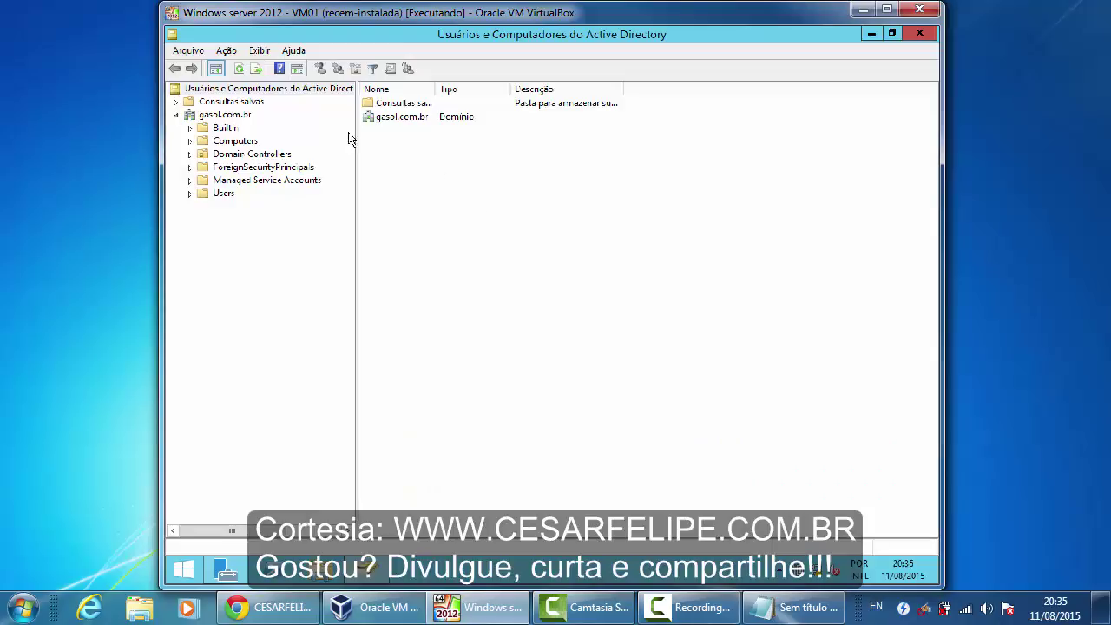
click(259, 52)
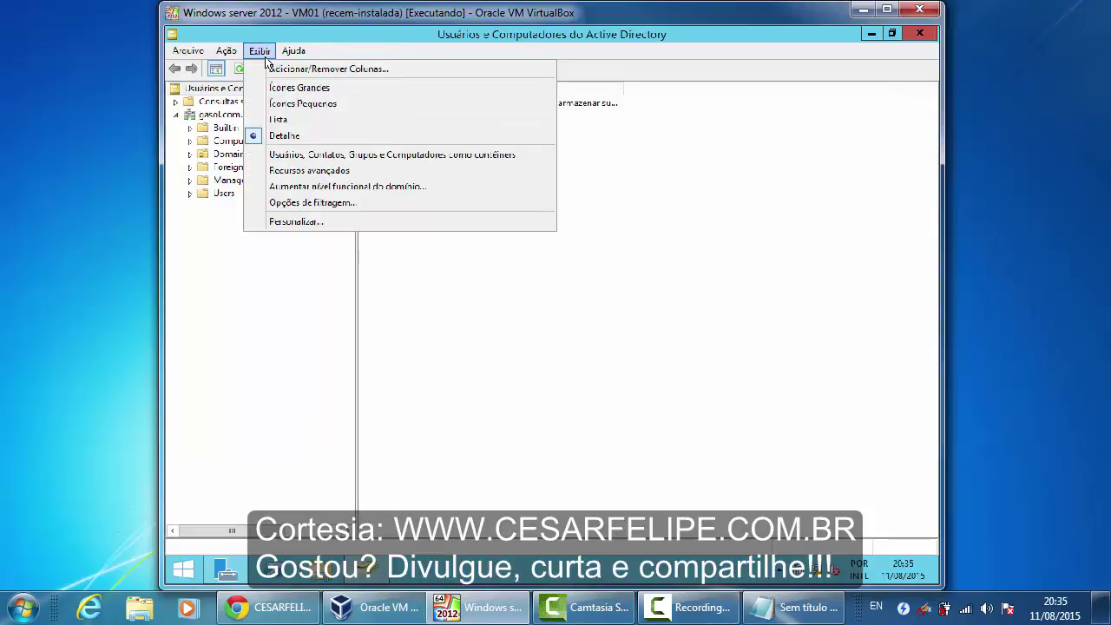
Enable Advanced Features to reveal LostAndFound, System and NTDS Quotas, verify it, then minimize the window
click(370, 176)
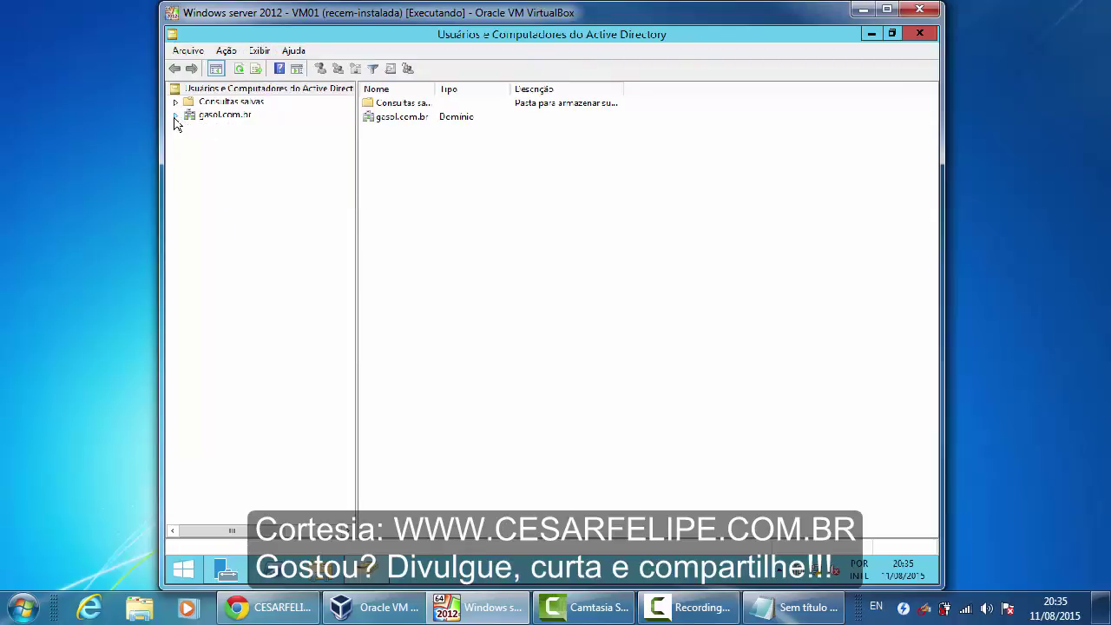
click(175, 115)
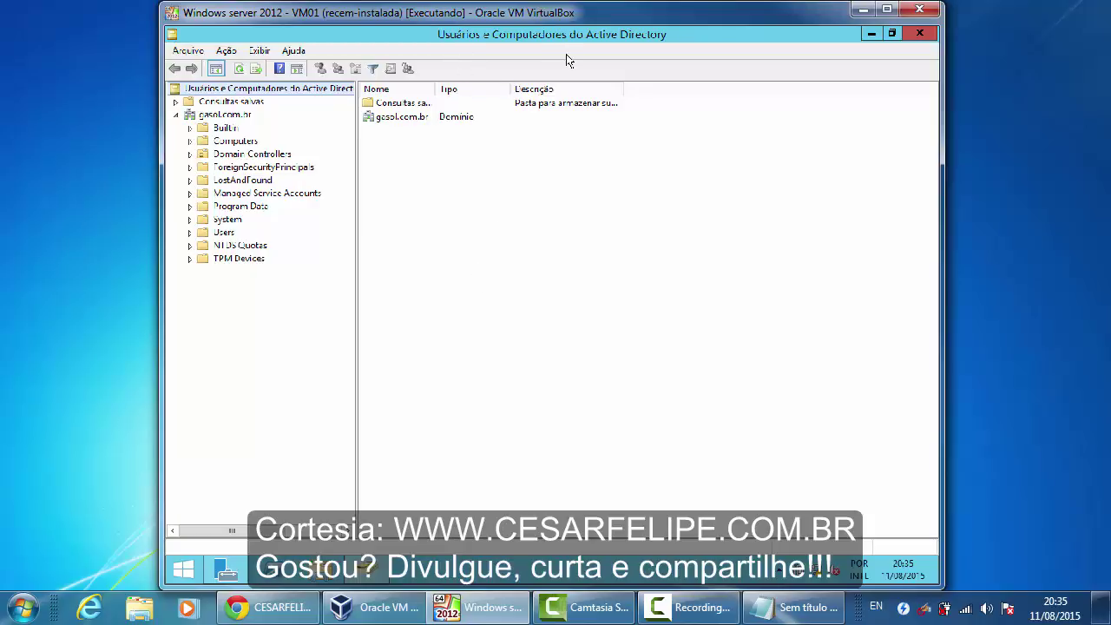
click(260, 52)
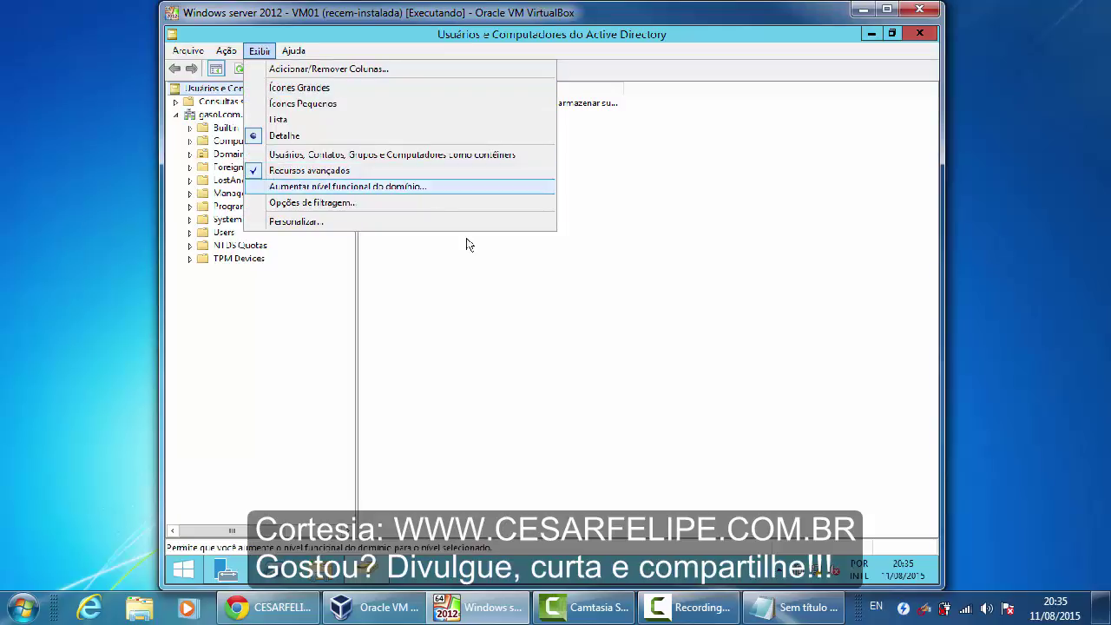
click(527, 298)
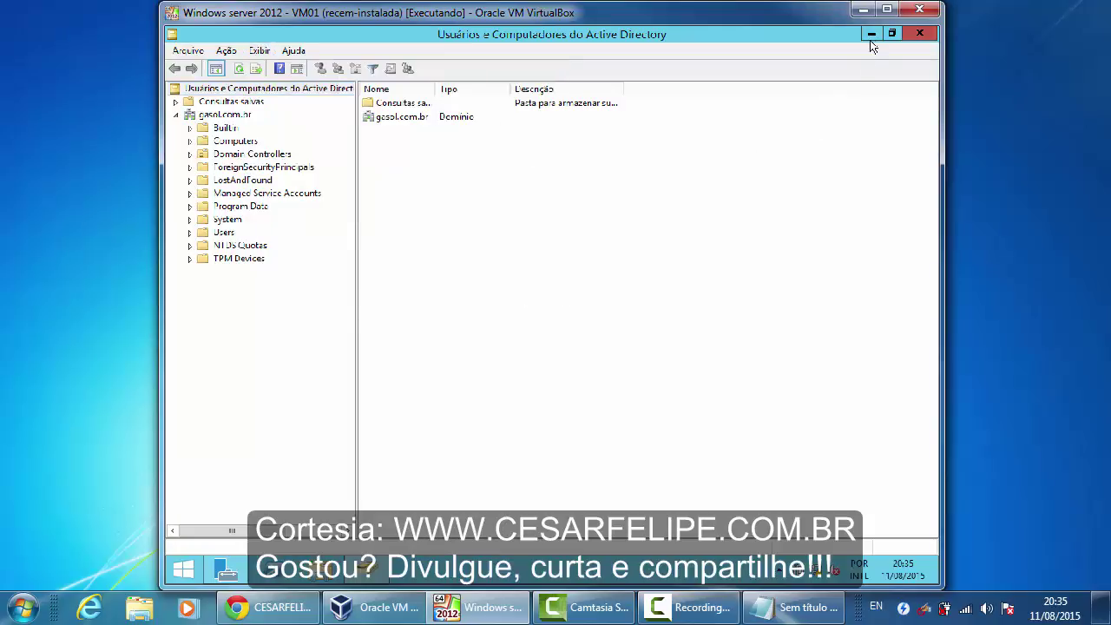
click(872, 35)
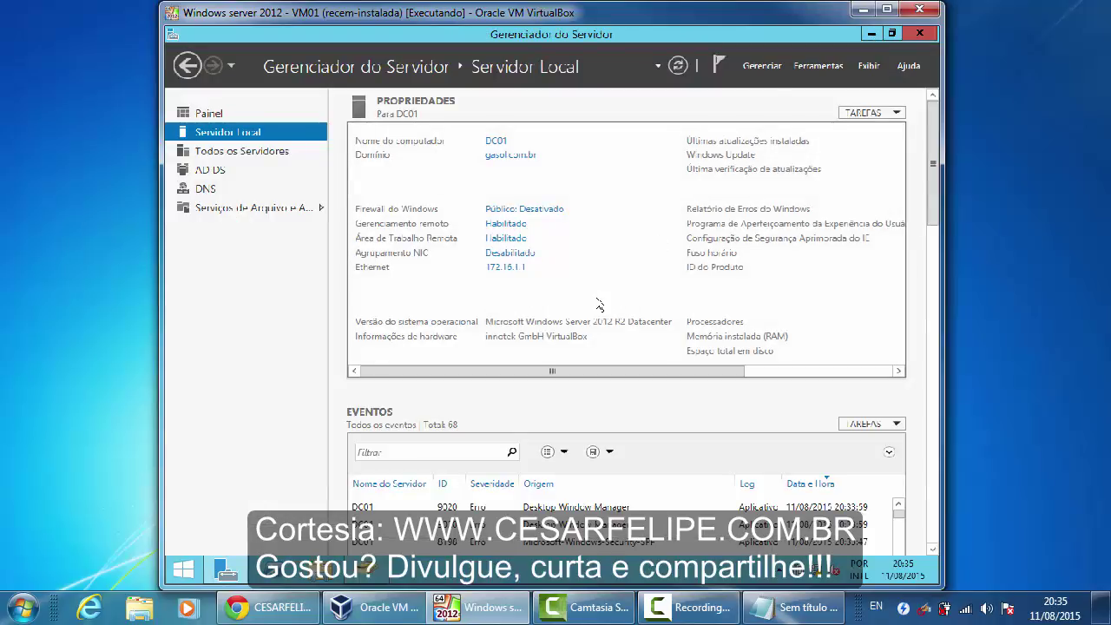